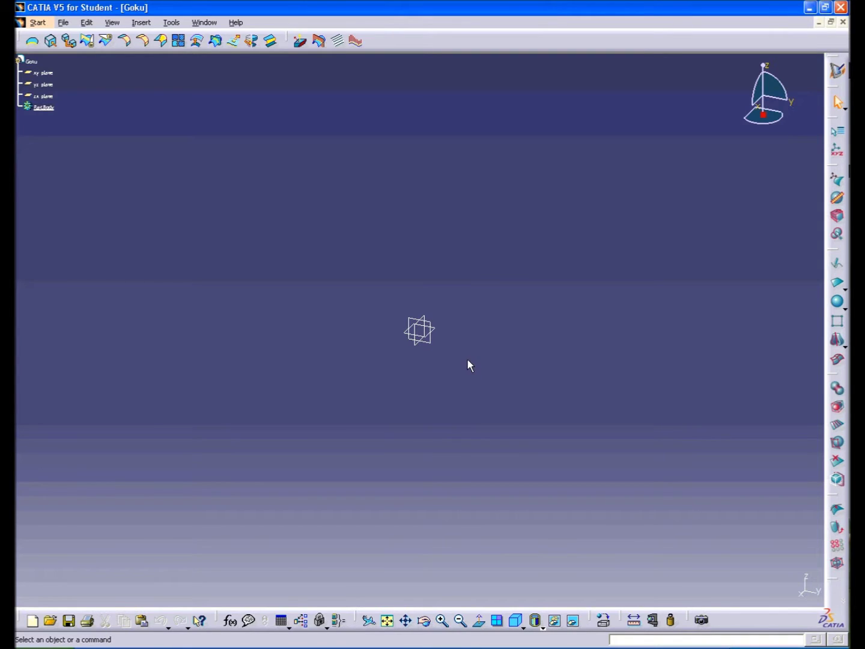
Step: Open the primitive shapes flyout beside Sphere to create a Box in the Goku part
left_click(845, 308)
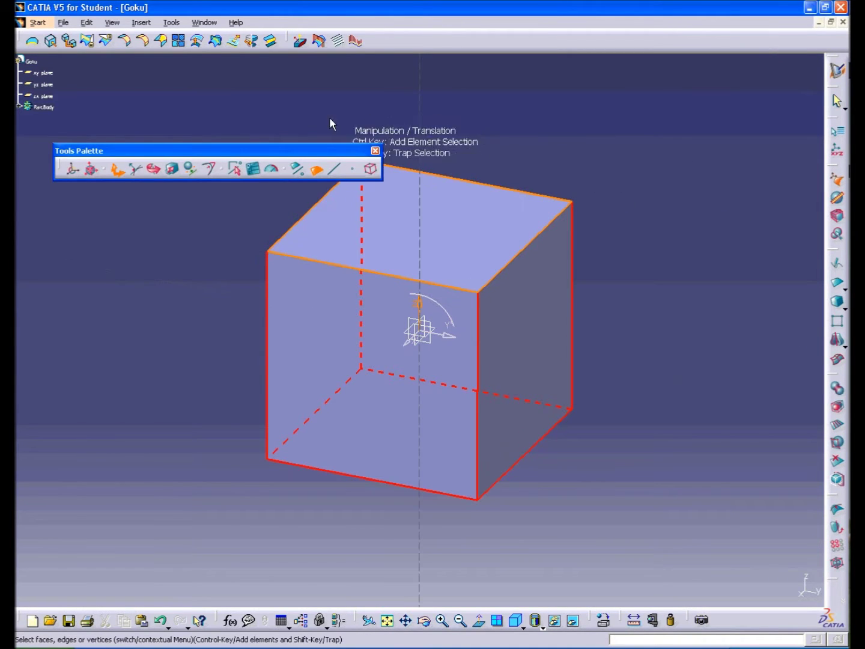
Step: Move the Tools Palette clear of the cube and set it to face selection with Translation
left_click_drag(269, 151, 323, 77)
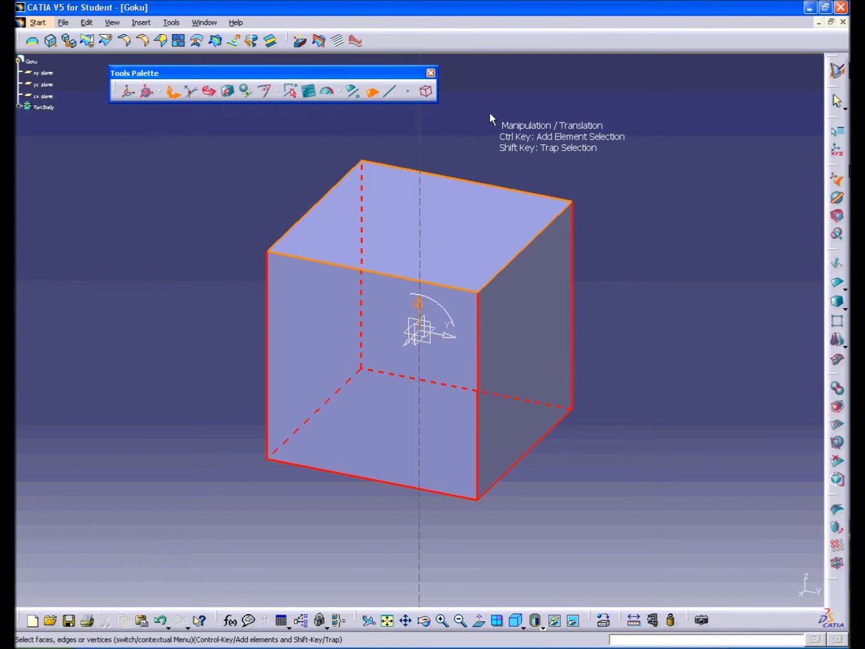
left_click(356, 93)
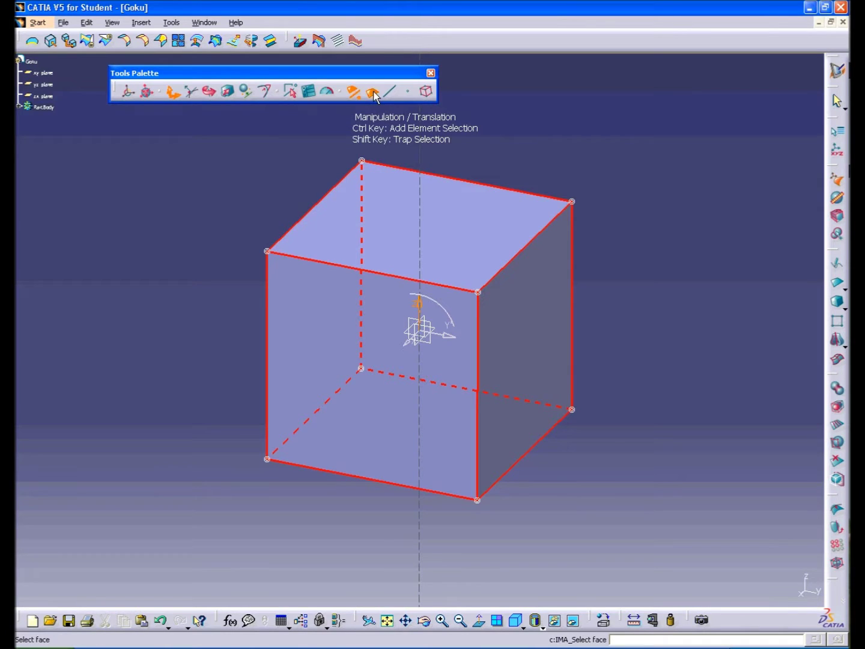
left_click(408, 93)
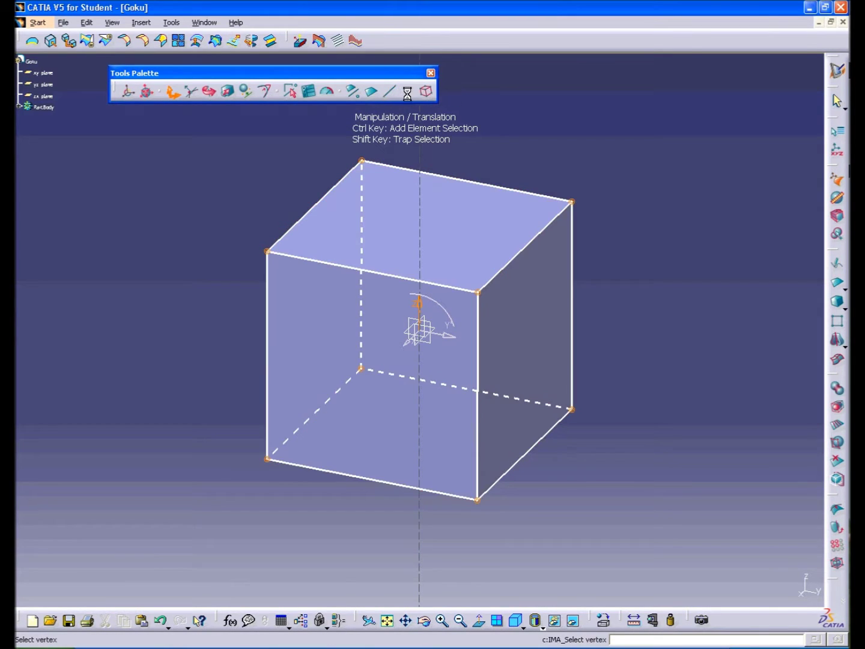
left_click(371, 91)
left_click(170, 92)
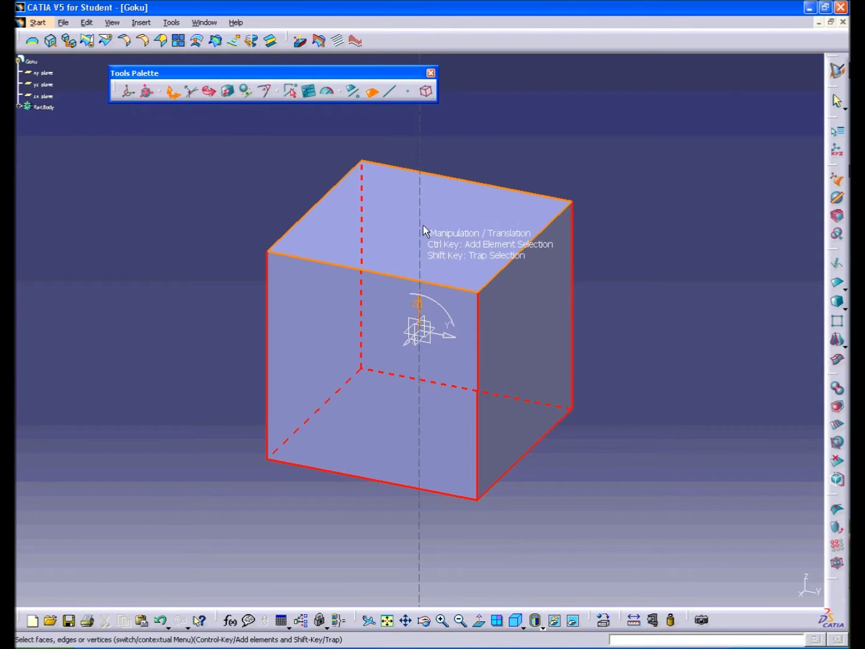
Step: Drag the right face outward and up, then push the left face out, into a taller block
left_click(519, 328)
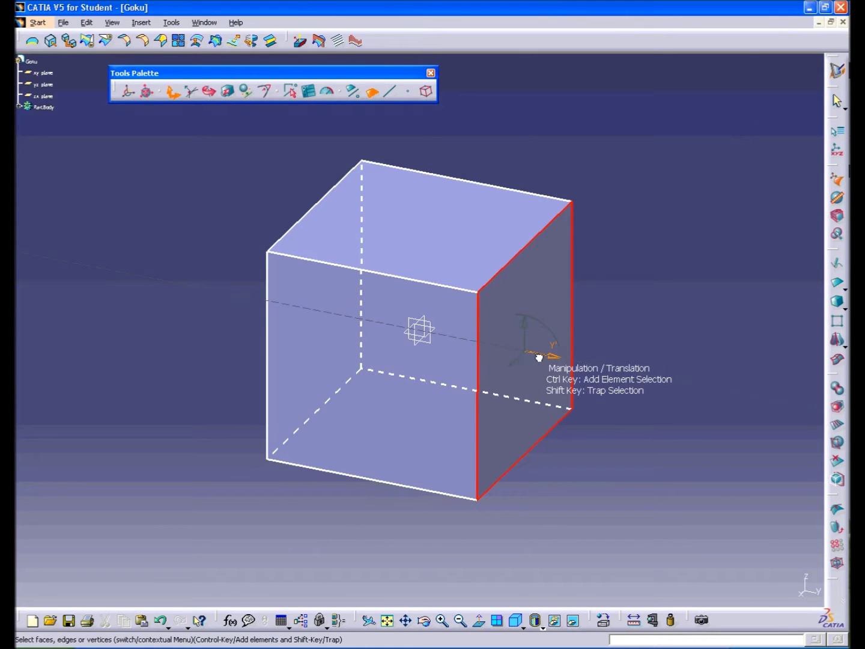
left_click_drag(539, 358, 617, 366)
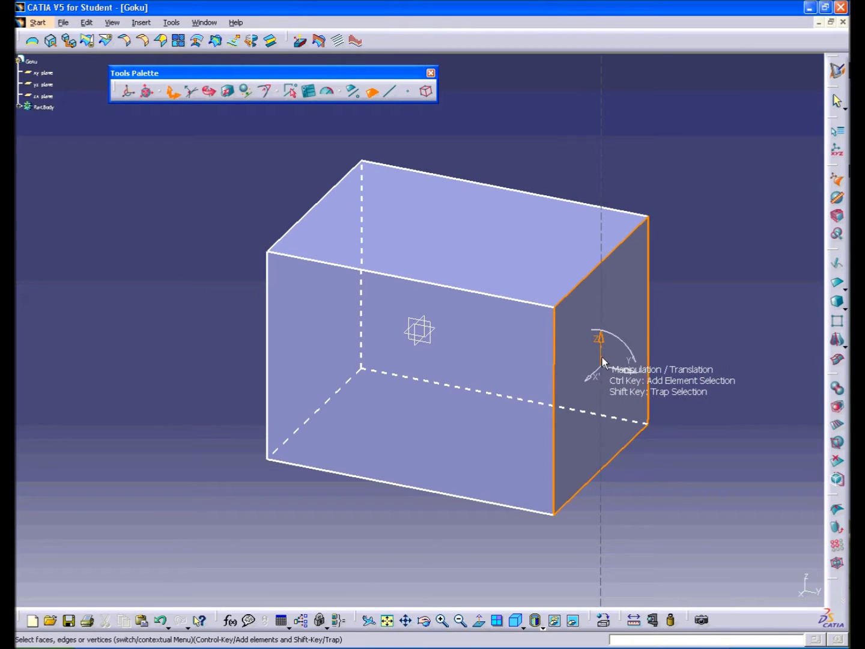
left_click_drag(602, 357, 542, 354)
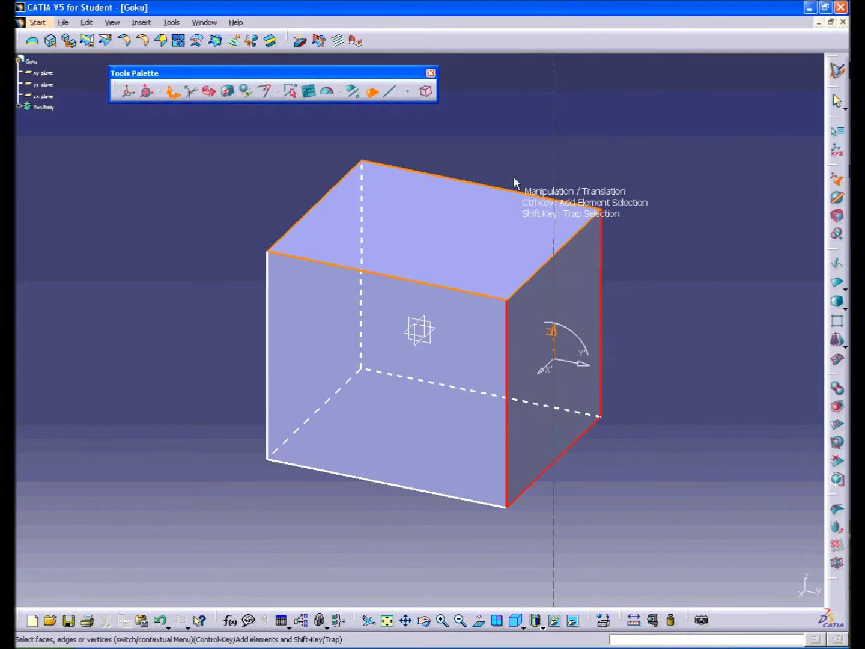
left_click(289, 277)
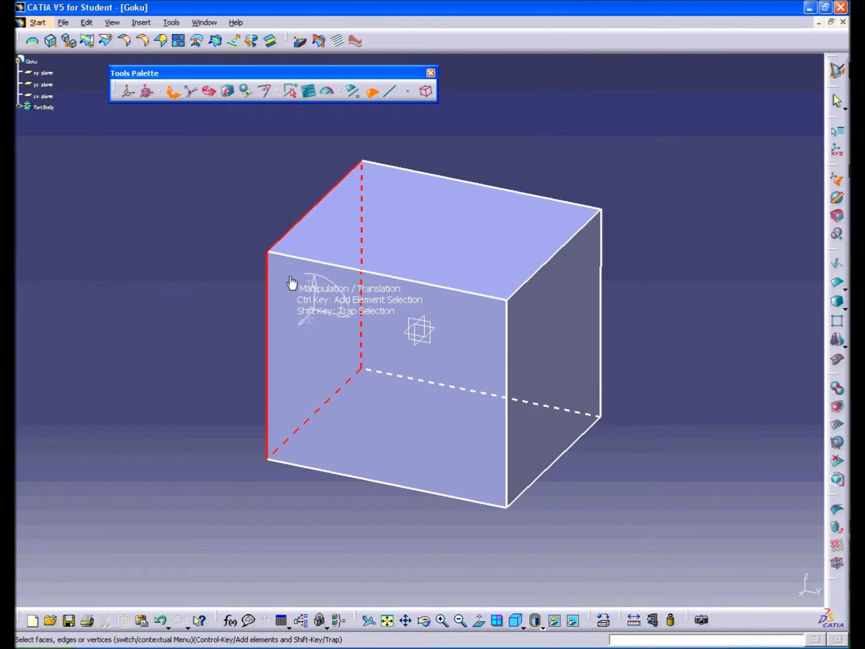
left_click_drag(313, 295, 372, 243)
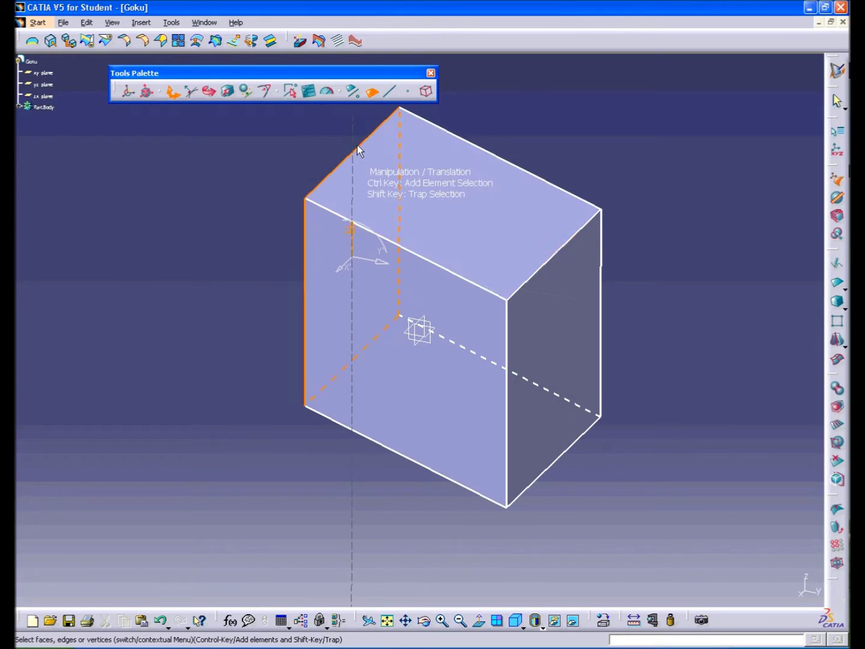
Step: With edge selection, slide the top back edge back and pull the bottom-right edge outward
left_click(391, 93)
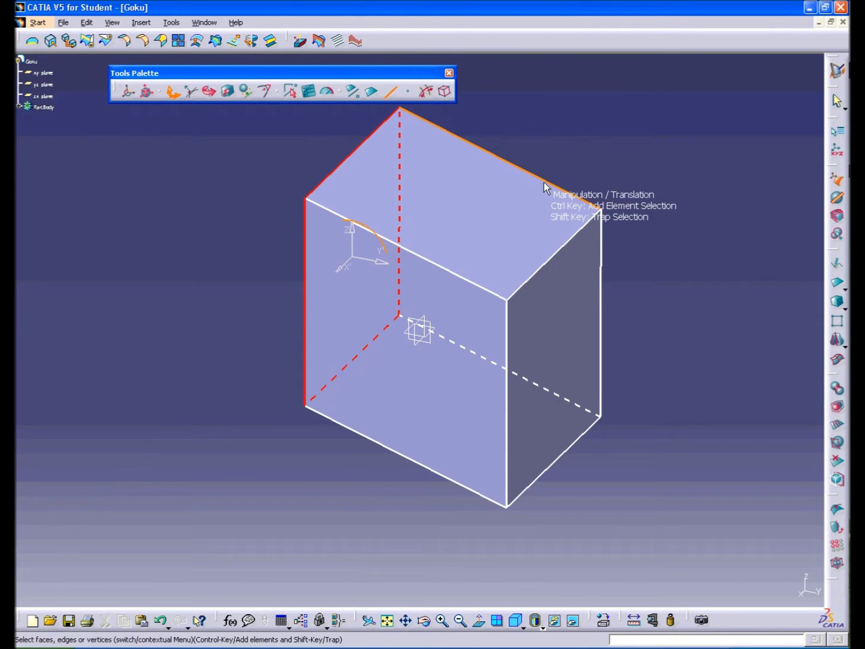
left_click(516, 165)
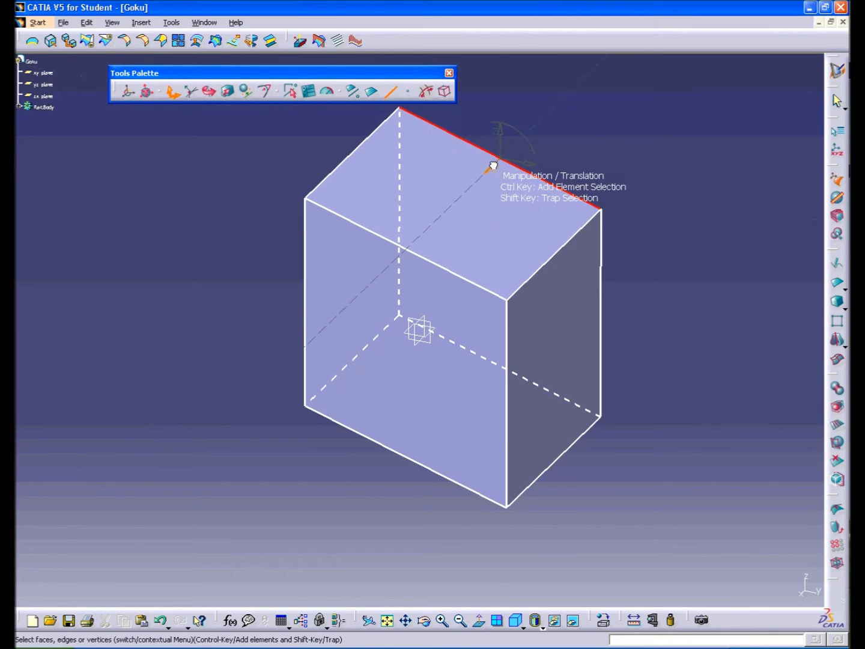
left_click_drag(492, 165, 445, 200)
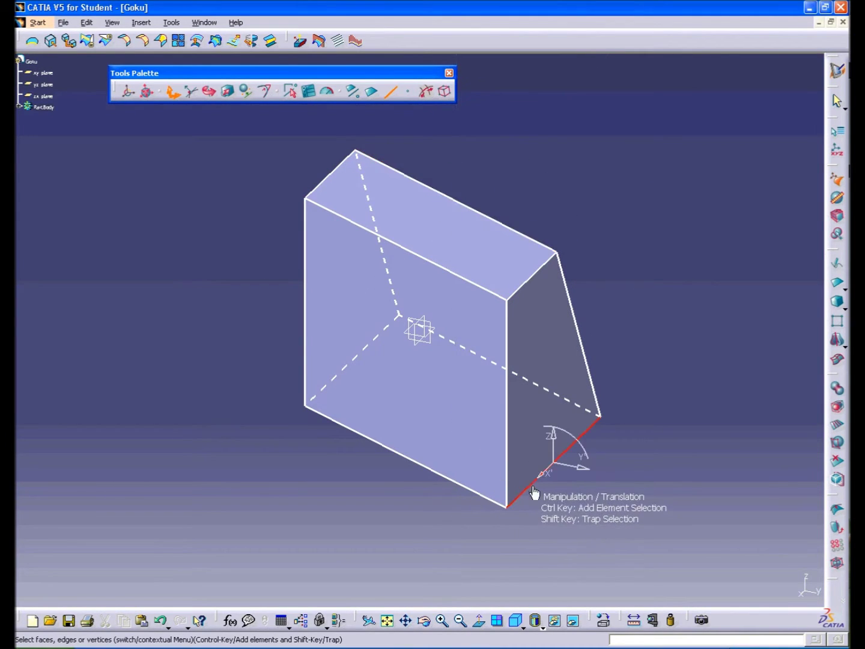
left_click_drag(534, 493, 697, 469)
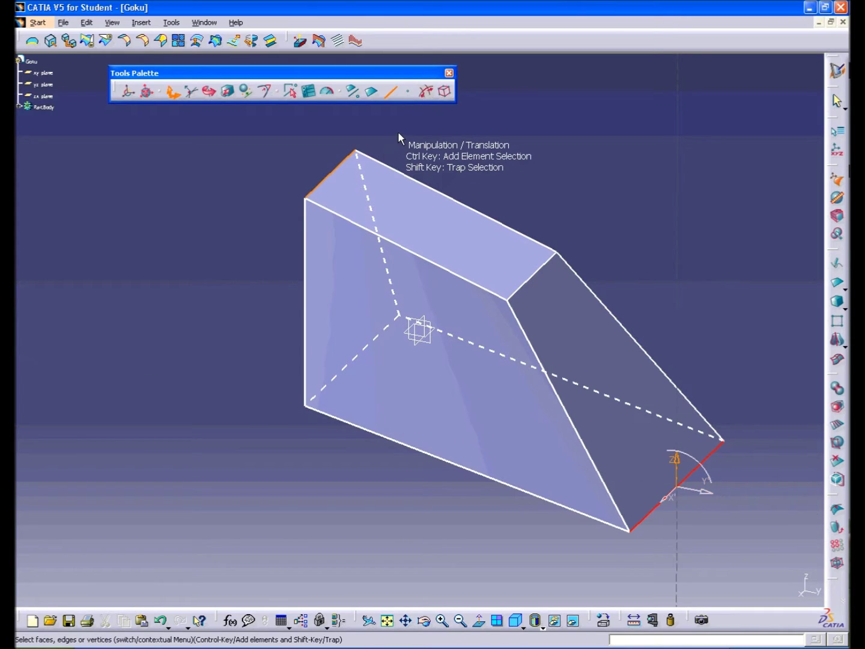
Step: With vertex selection, drag the top-left corner vertex and the central vertex down, creasing the wedge
left_click(408, 91)
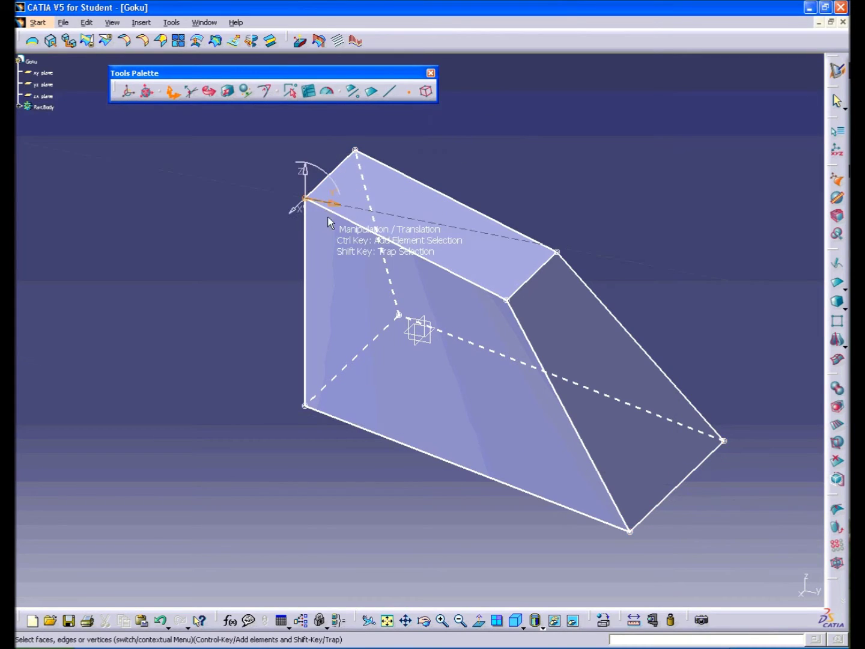
left_click_drag(306, 199, 478, 267)
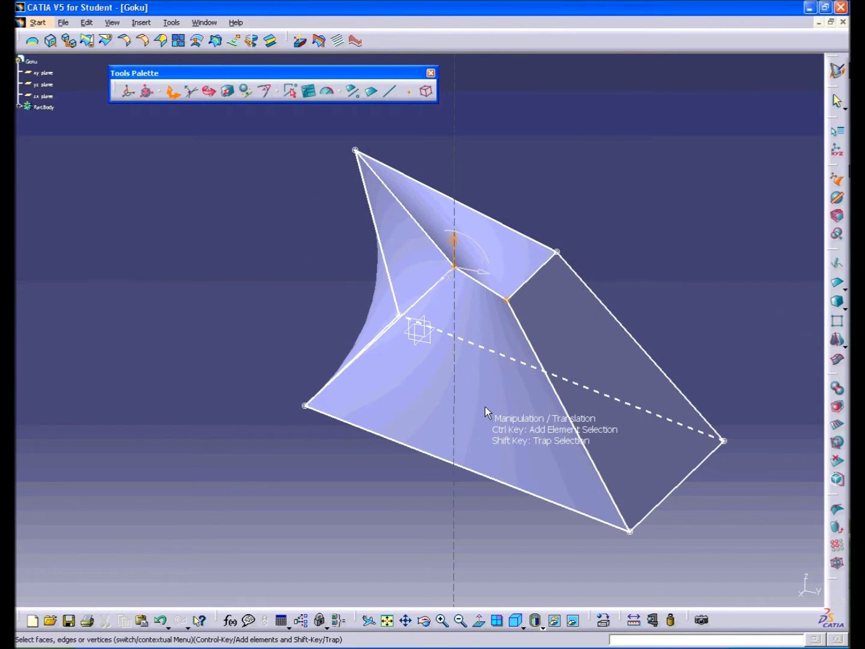
middle_click_drag(607, 430, 692, 351)
middle_click_drag(507, 225, 418, 264)
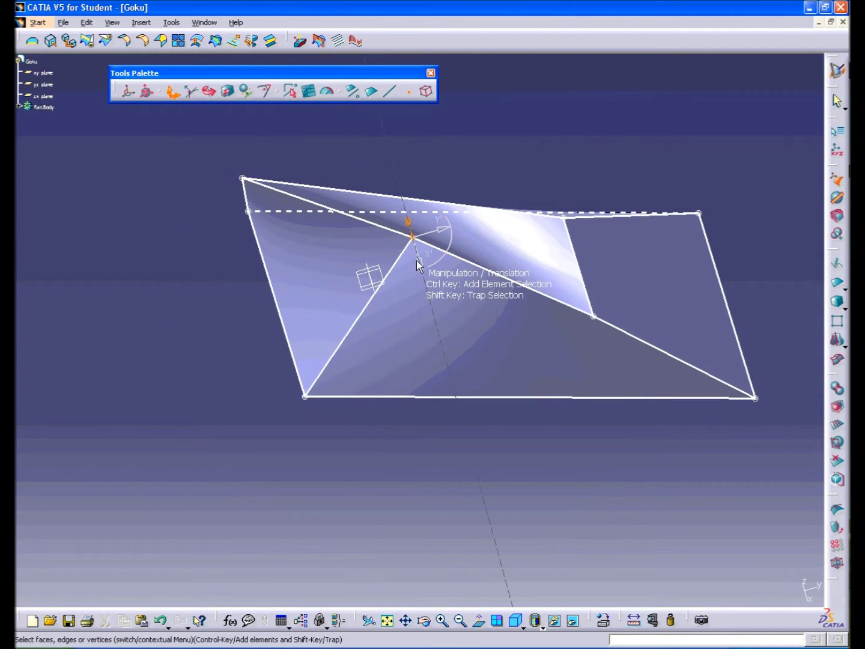
left_click_drag(417, 260, 448, 299)
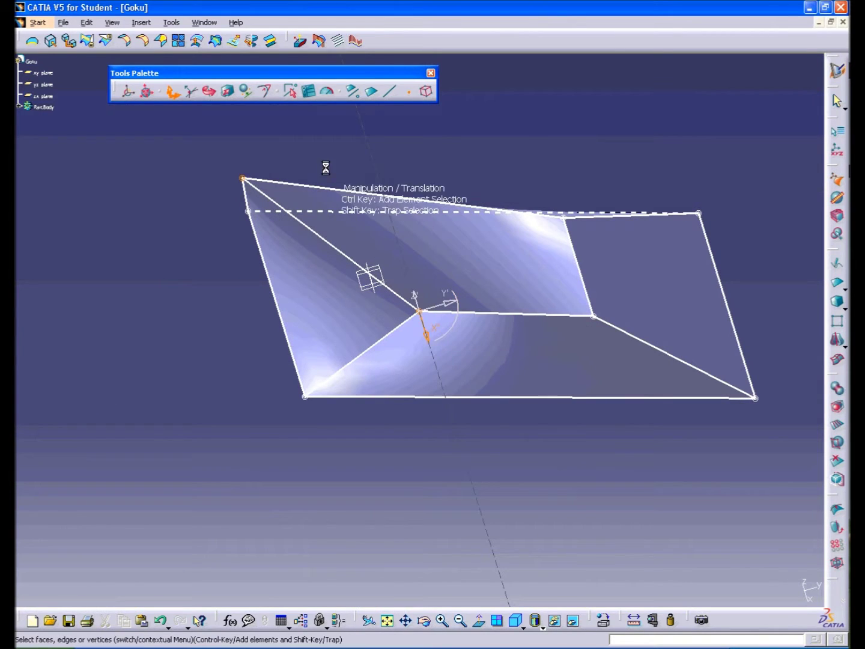
Step: Reset the compass and move the diagonal edges' shared vertex left into a trapezoidal ramp
left_click(127, 93)
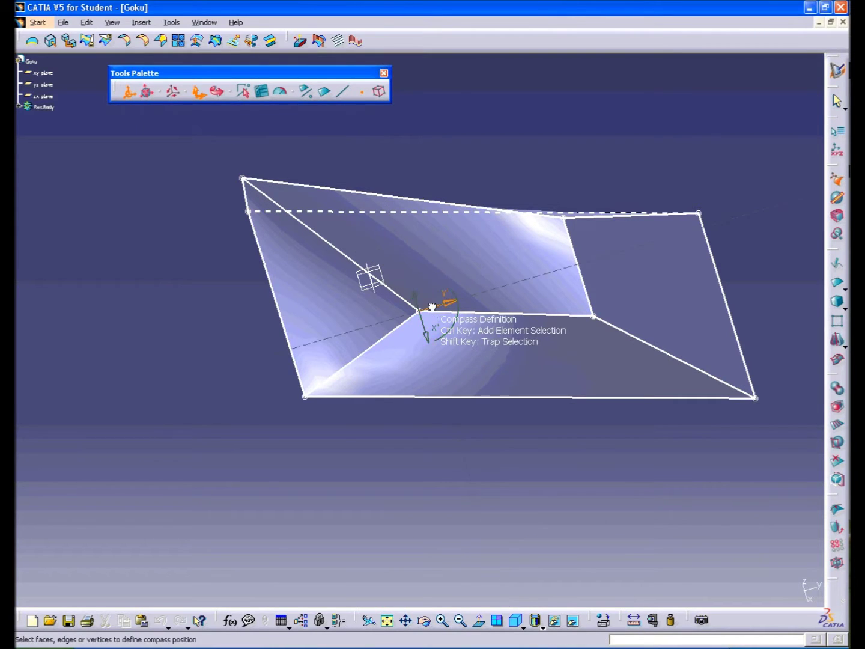
left_click(145, 91)
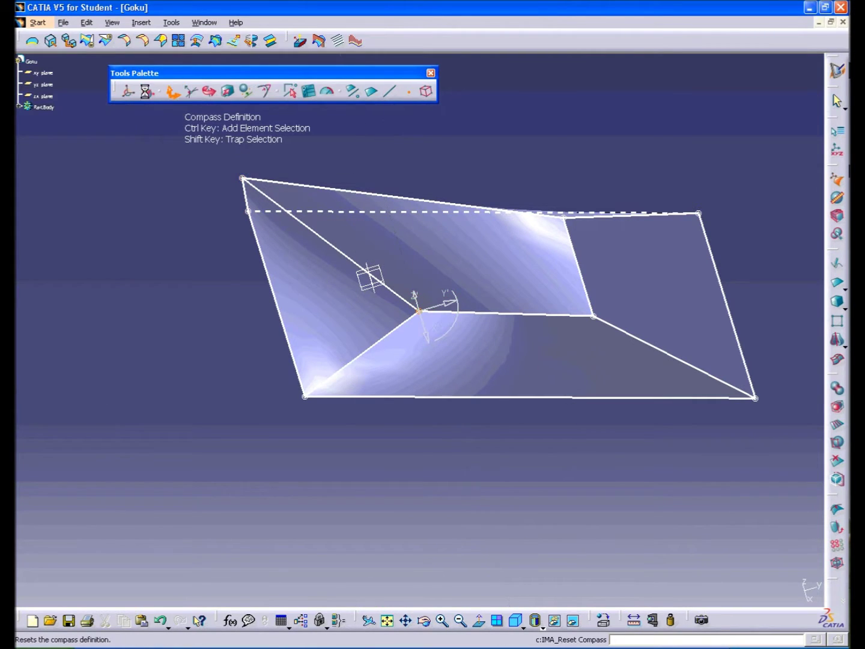
middle_click_drag(444, 358, 418, 311)
left_click_drag(428, 315, 373, 187)
middle_click_drag(450, 183, 387, 333)
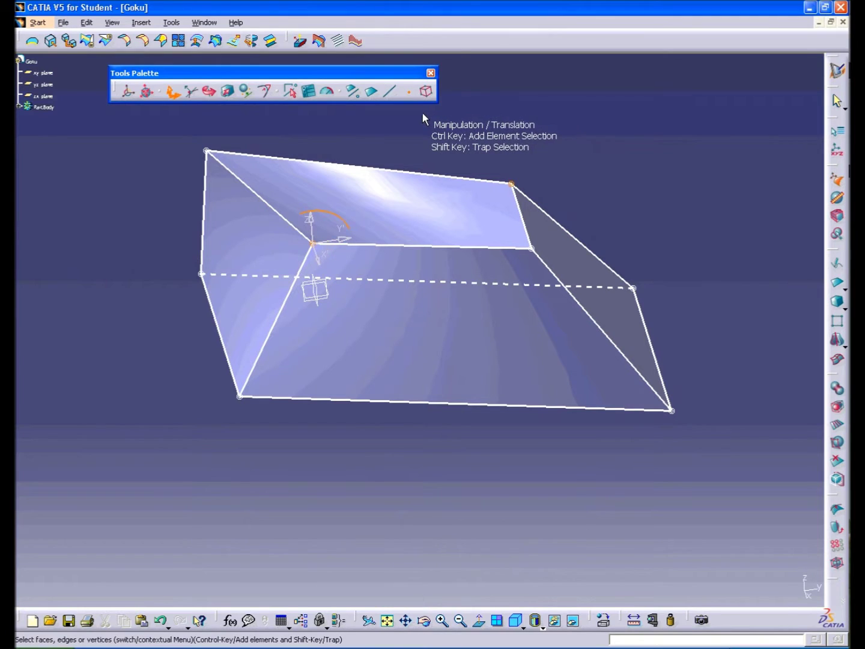
middle_click_drag(285, 138, 293, 269)
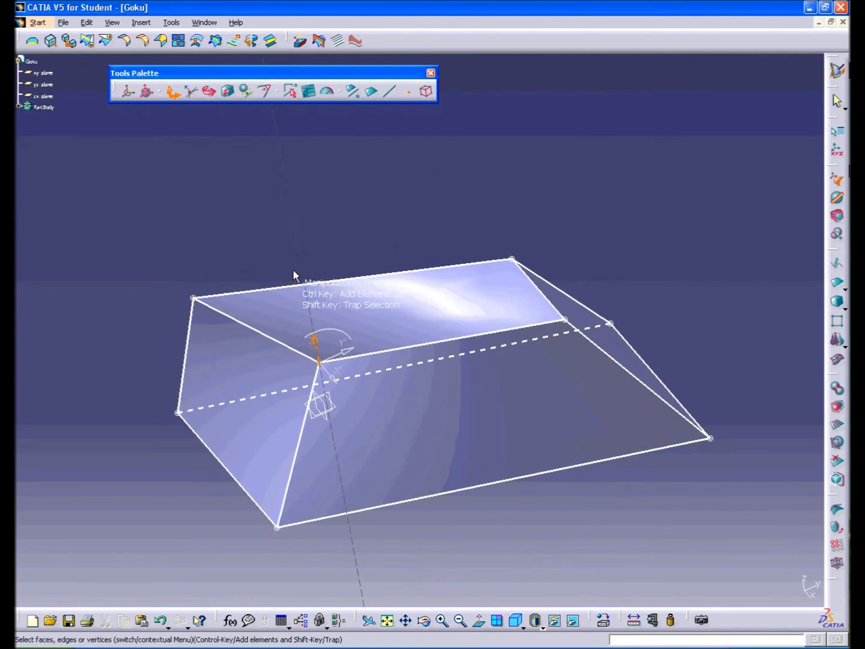
Step: Switch to Rotation and rotate the current selection about the compass axis
left_click(210, 92)
middle_click_drag(319, 416, 249, 275)
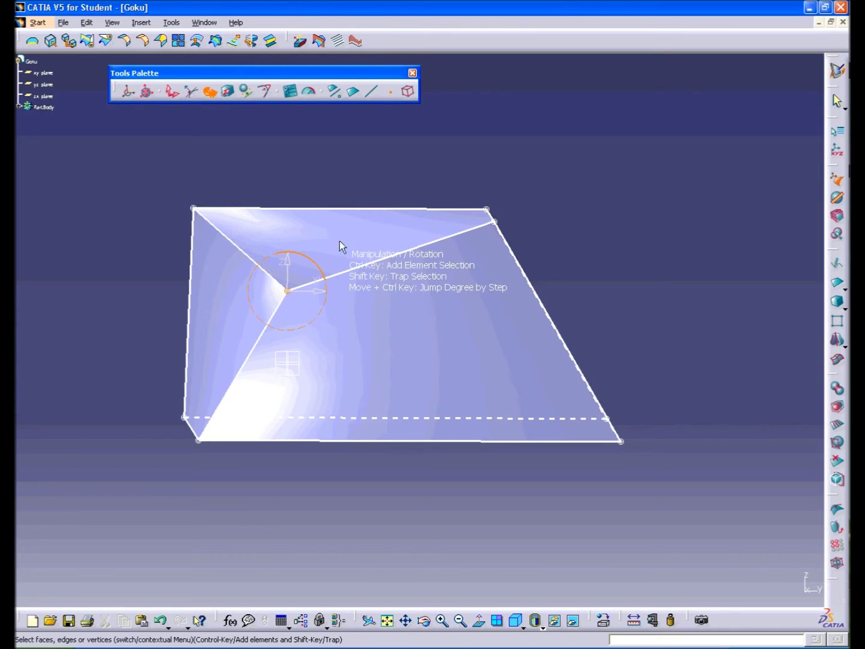
mouse_move(339, 246)
middle_mouse_down()
mouse_move(365, 313)
mouse_move(359, 247)
mouse_move(333, 258)
middle_mouse_up()
mouse_move(315, 327)
left_mouse_down()
mouse_move(333, 246)
mouse_move(326, 309)
mouse_move(284, 318)
mouse_move(305, 320)
mouse_move(313, 321)
mouse_move(277, 303)
left_mouse_up()
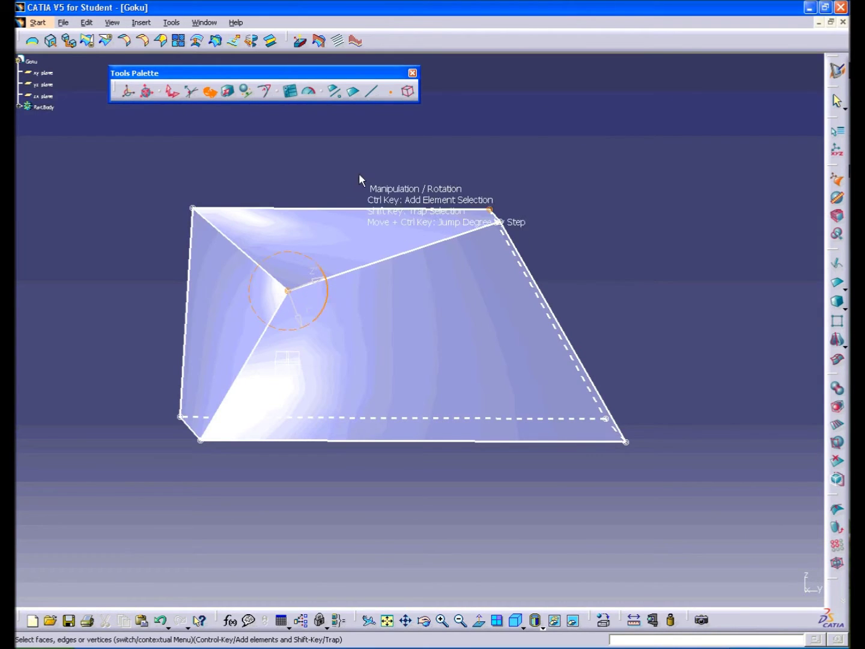
Step: Swing the face around the right-corner edge, then select all elements and rotate the whole body
left_click(372, 91)
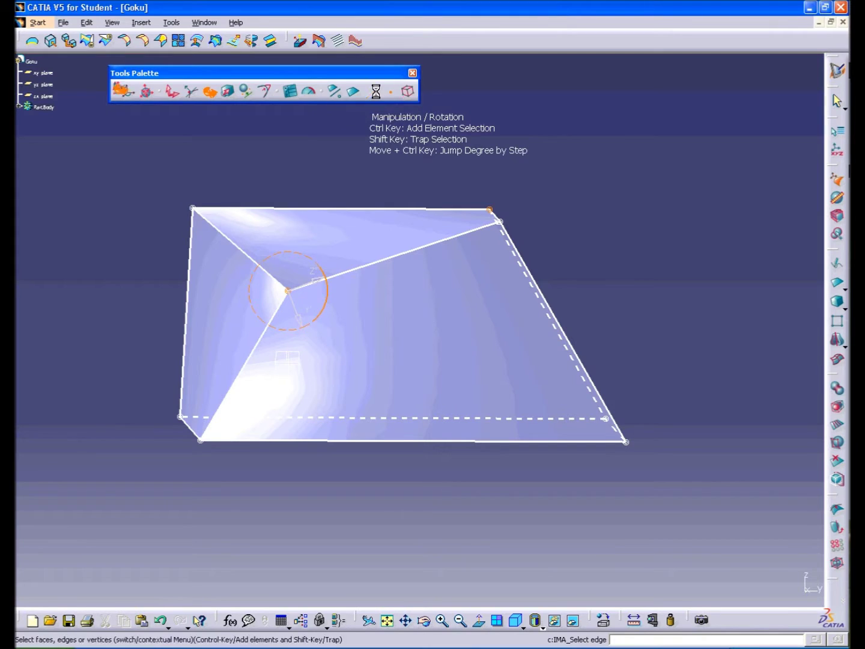
left_click(344, 271)
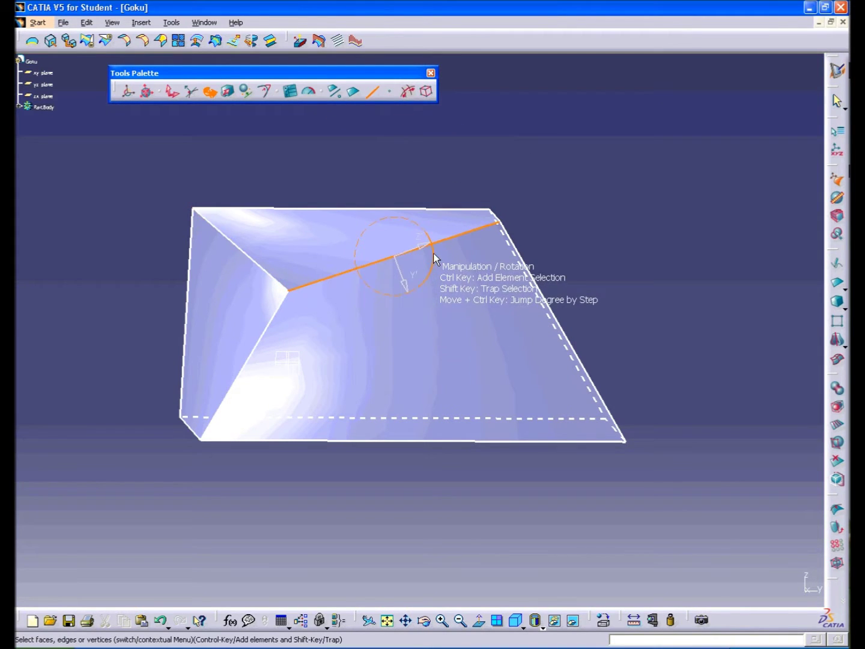
left_click_drag(434, 256, 405, 256)
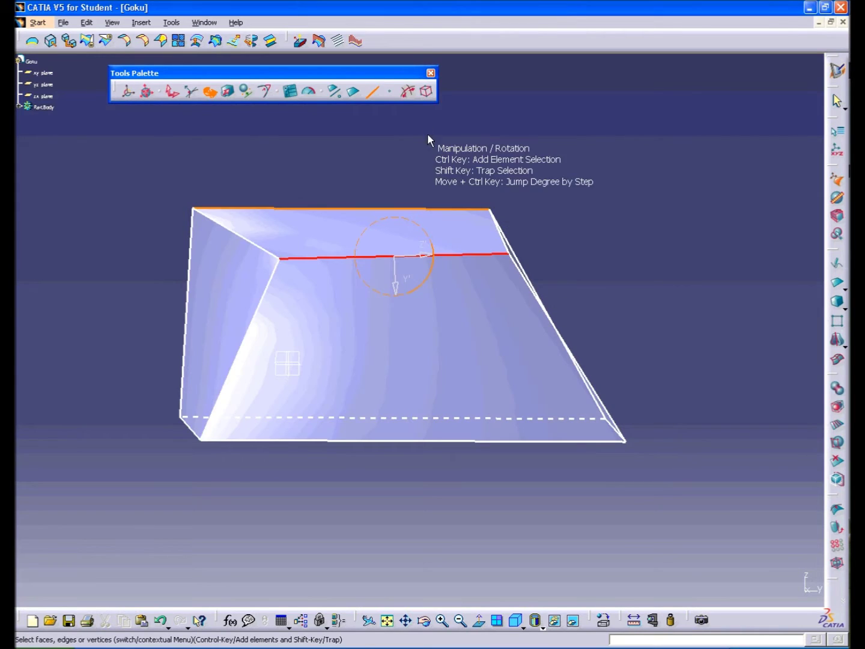
left_click(425, 95)
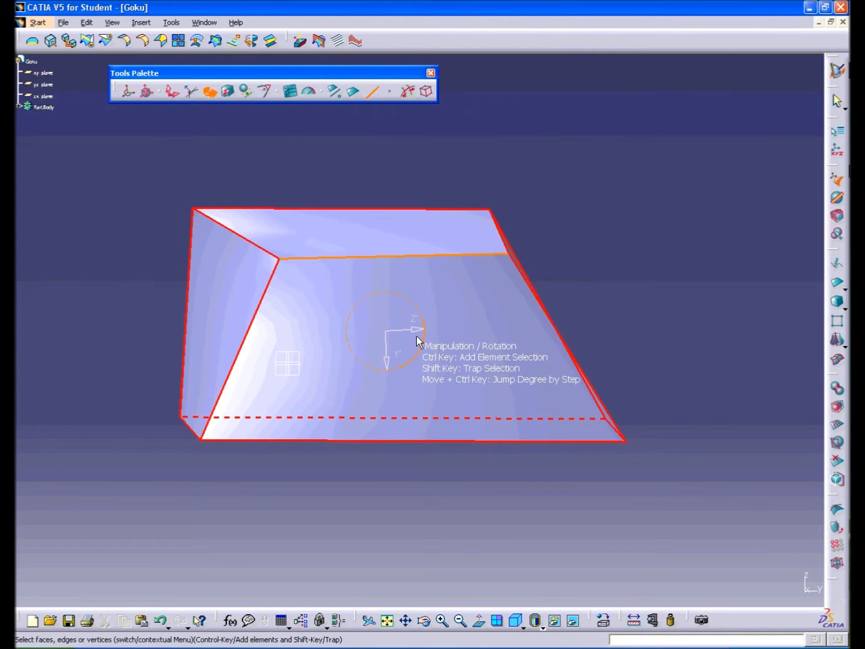
mouse_move(417, 336)
left_mouse_down()
mouse_move(418, 349)
mouse_move(405, 359)
mouse_move(369, 360)
mouse_move(355, 340)
mouse_move(388, 306)
mouse_move(404, 313)
mouse_move(404, 343)
left_mouse_up()
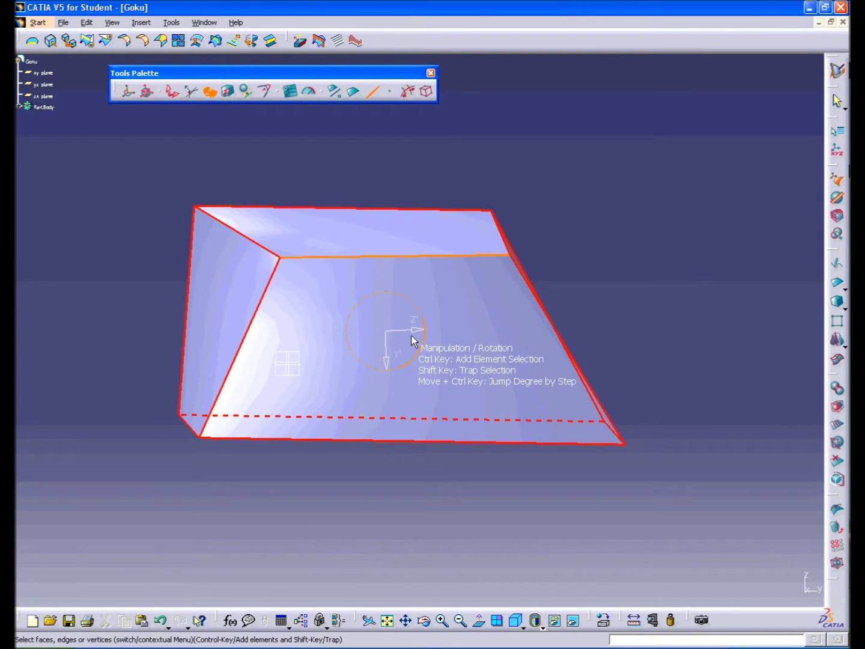
Step: With Translation, shift the cage up, sideways and back to its starting position
left_click(173, 95)
mouse_move(385, 381)
left_mouse_down()
mouse_move(384, 329)
mouse_move(386, 365)
left_mouse_up()
left_click_drag(399, 325, 421, 323)
middle_click_drag(436, 225, 343, 279)
middle_click_drag(408, 227, 357, 340)
left_click_drag(361, 326, 291, 382)
middle_click_drag(291, 382, 435, 222)
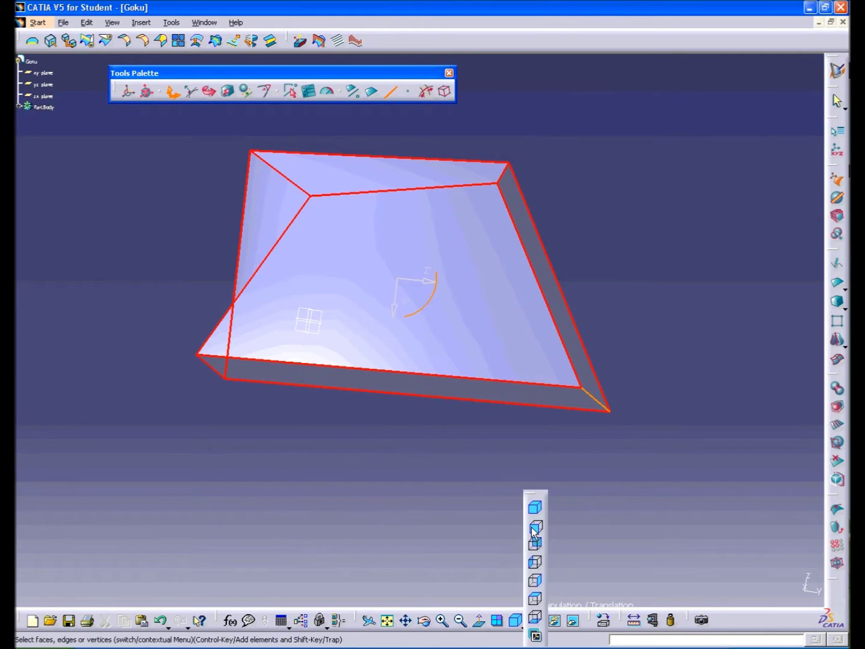
Step: In a standard view, nudge the top inner edge and select the cage's inner front face
left_click(533, 528)
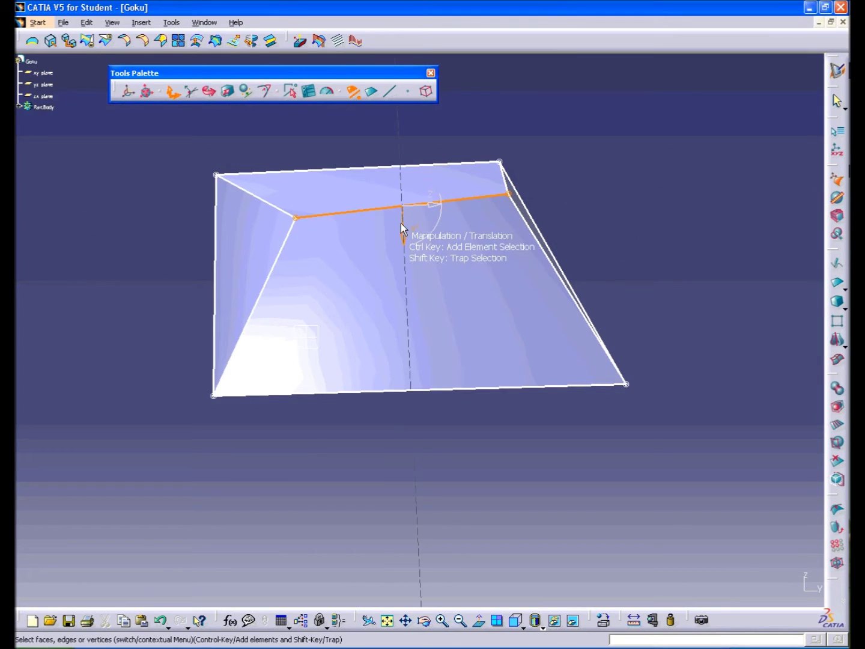
mouse_move(400, 224)
left_mouse_down()
mouse_move(403, 245)
mouse_move(397, 228)
mouse_move(423, 207)
mouse_move(469, 204)
mouse_move(385, 216)
mouse_move(396, 251)
mouse_move(405, 219)
mouse_move(450, 216)
mouse_move(408, 218)
left_mouse_up()
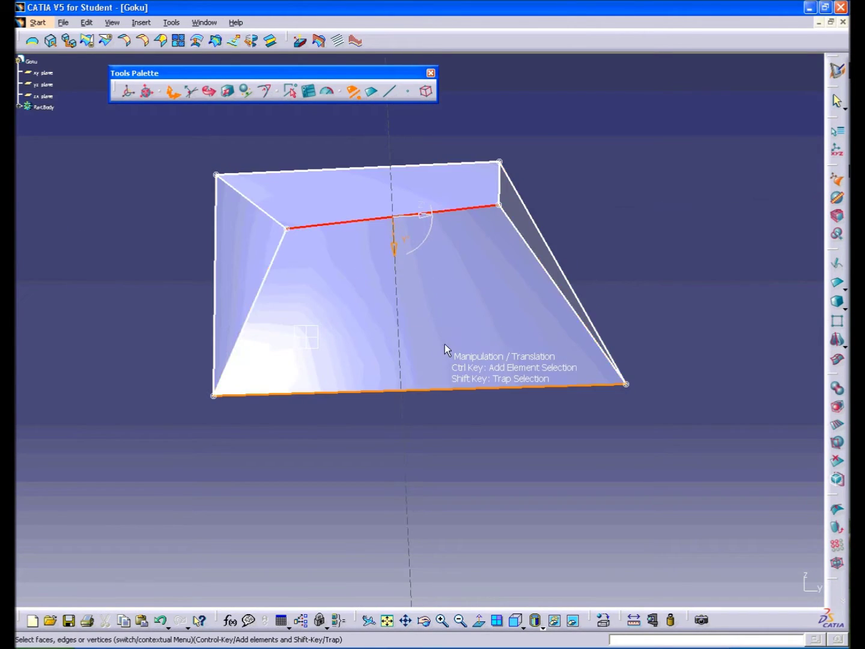
left_click(445, 321)
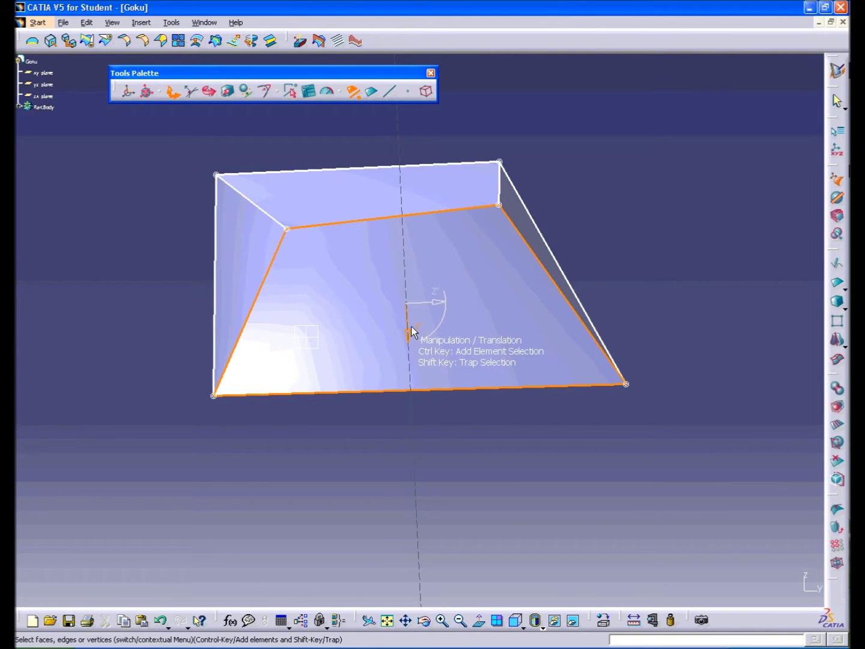
middle_click_drag(411, 333, 391, 387)
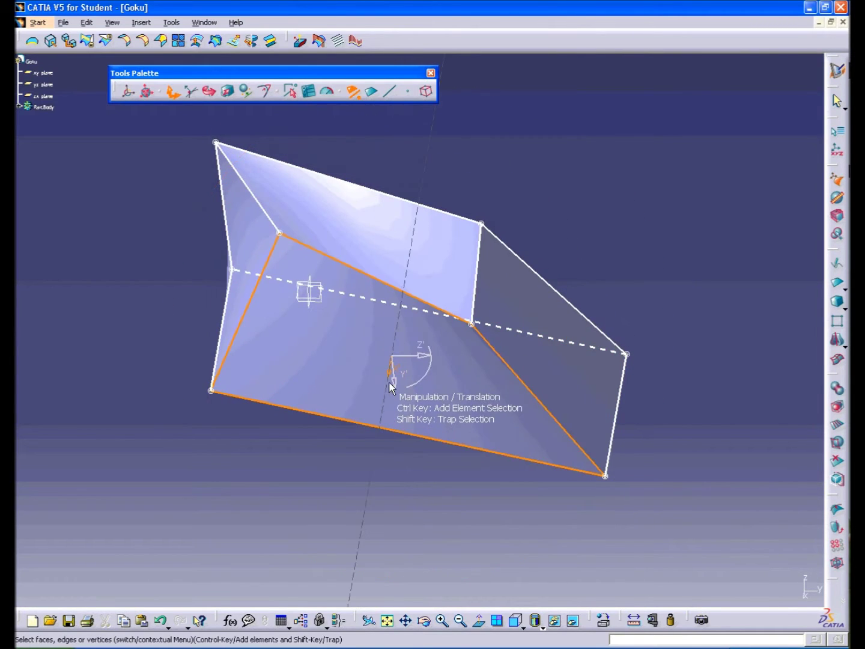
Step: Push the inner face downward, then reselect it from the front view
left_click_drag(390, 376, 348, 462)
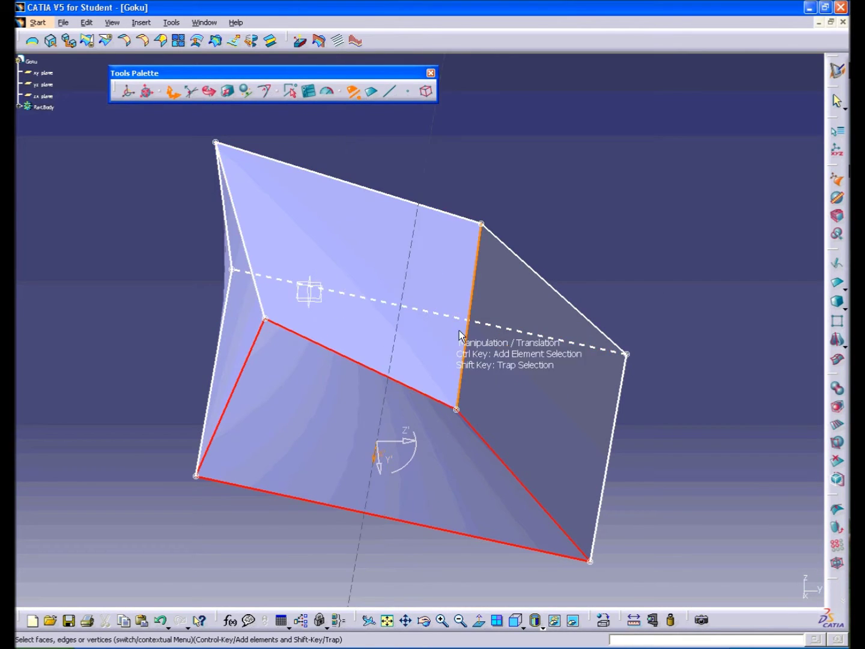
left_click(515, 625)
middle_click_drag(460, 301, 480, 411)
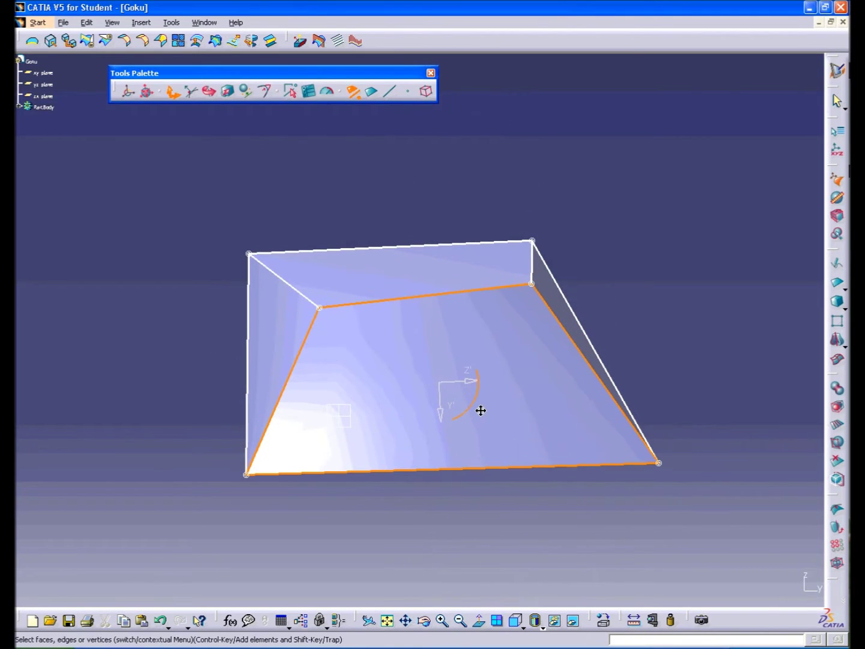
left_click(481, 411)
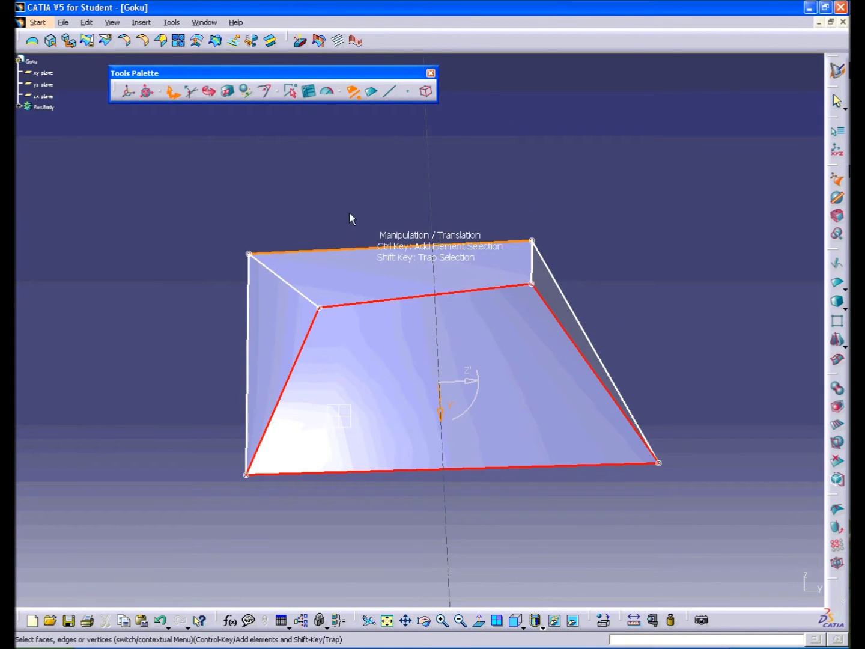
Step: With Affinity, scale the part about double along X, Y to 138.569 mm, X to 249.246 mm
left_click(227, 91)
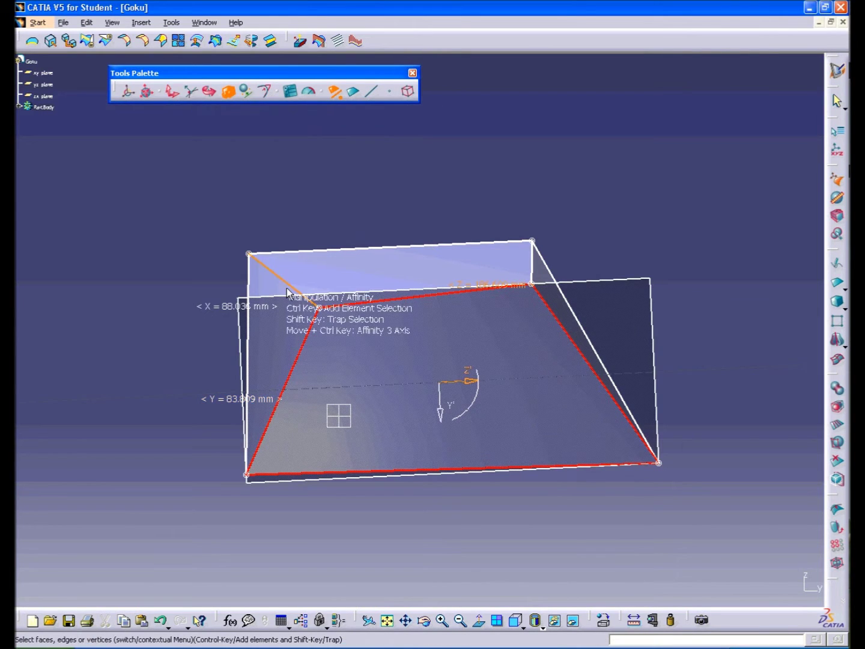
middle_click_drag(338, 367, 475, 360)
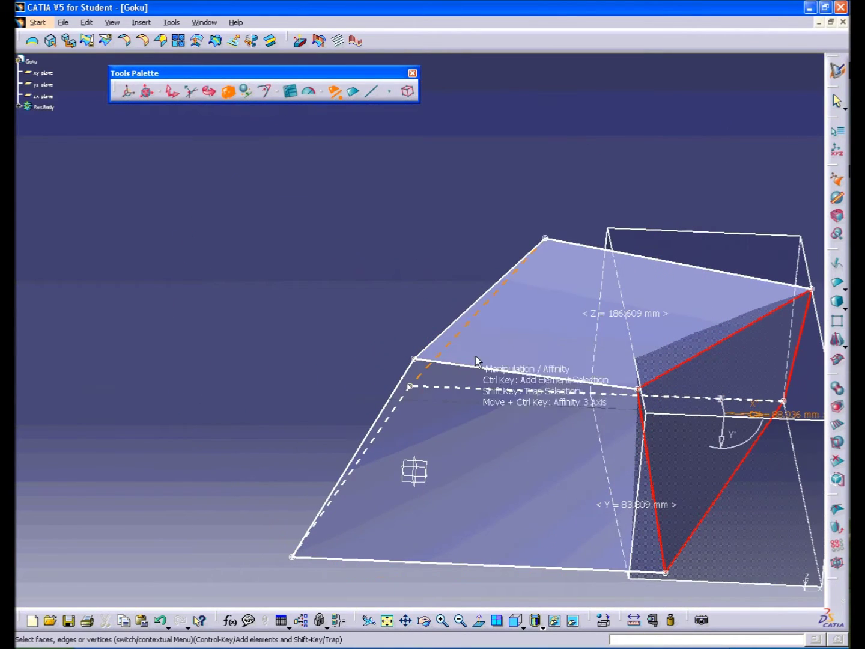
left_click(353, 92)
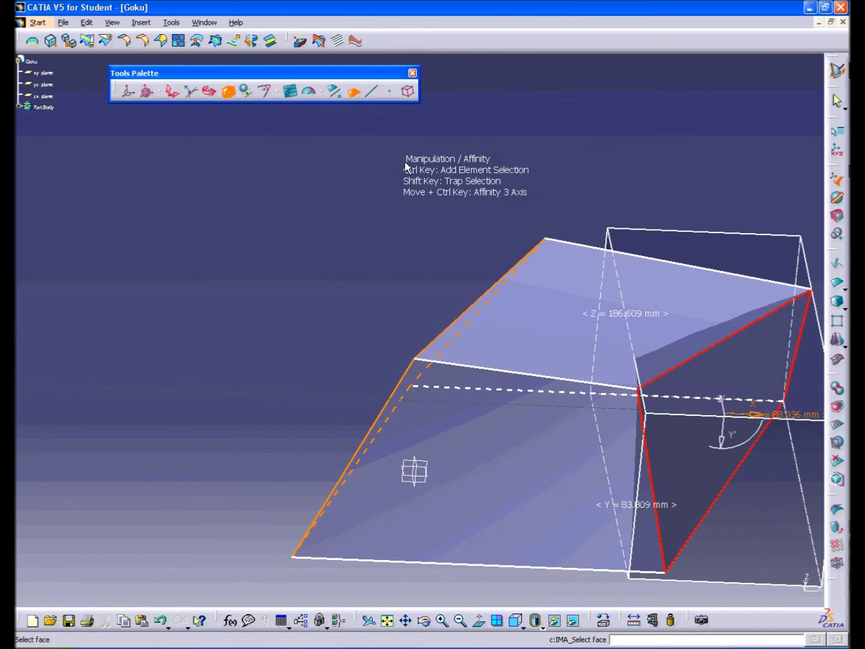
middle_click_drag(405, 165, 415, 239)
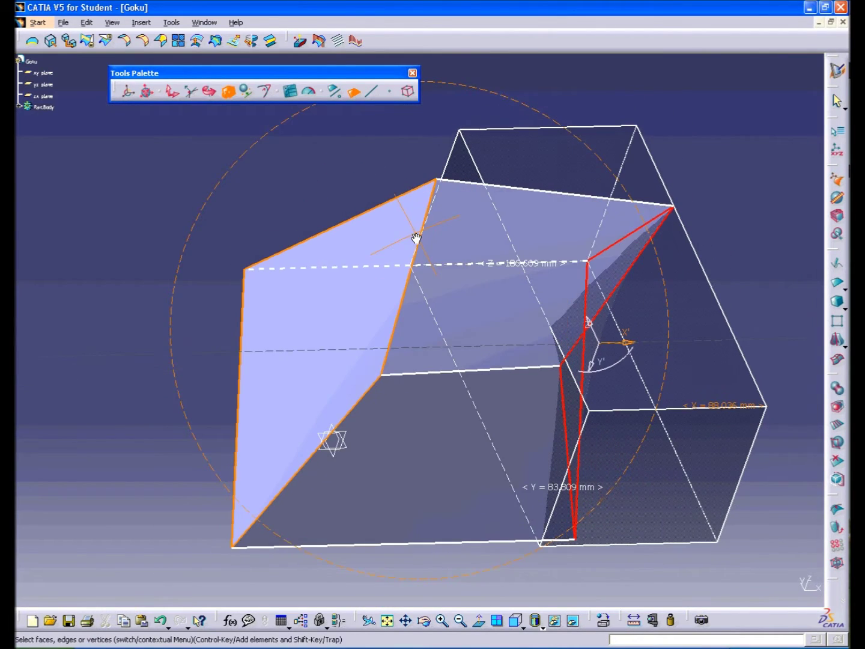
middle_click_drag(343, 333, 407, 338)
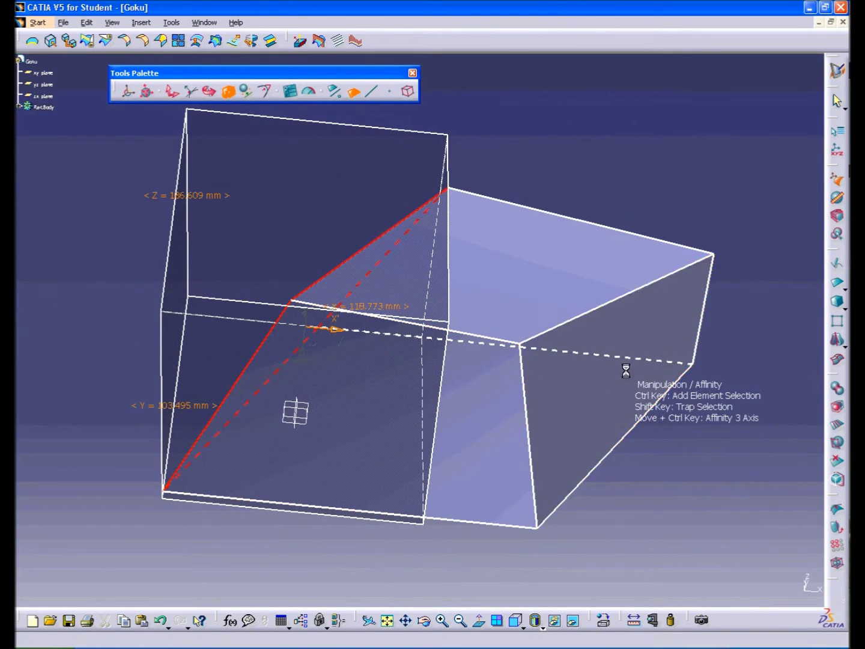
left_click_drag(486, 353, 460, 385)
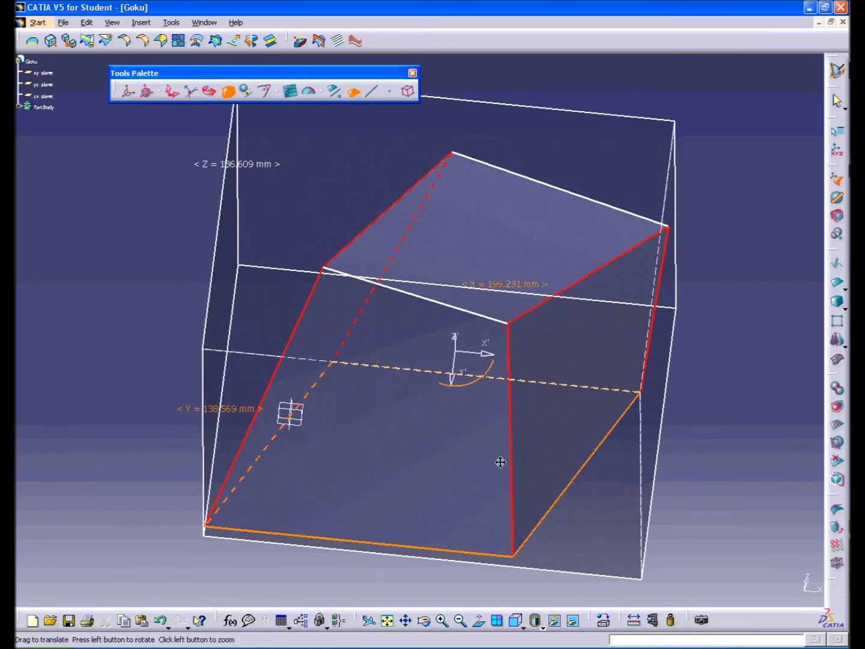
middle_click_drag(499, 459, 420, 347)
left_click_drag(421, 344, 409, 315)
Step: Scale the top ridge and bottom edges apart about 1.47 times and stretch X to 594.045 mm
left_click(375, 93)
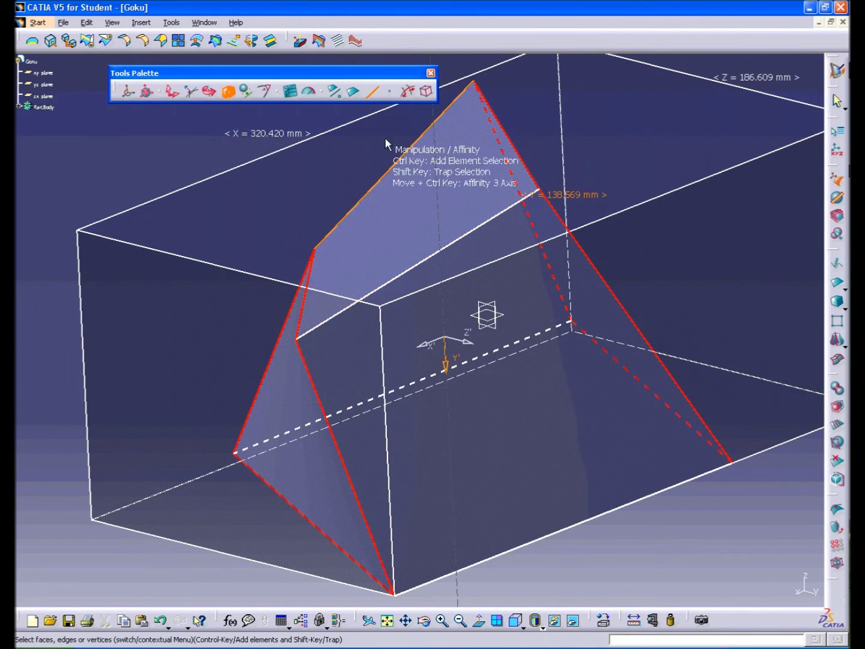
left_click(385, 164)
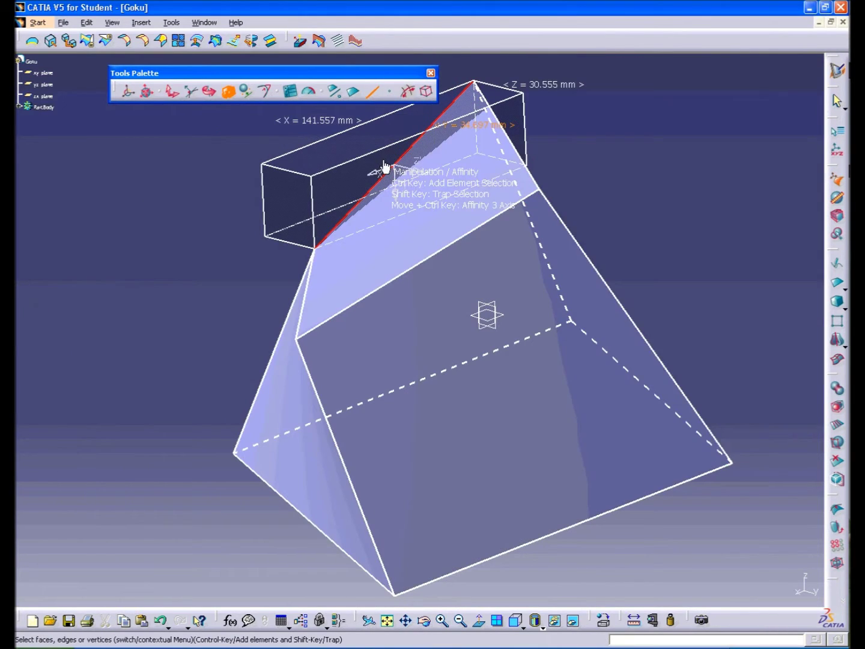
left_click(599, 534, "ctrl")
left_click_drag(497, 357, 460, 368)
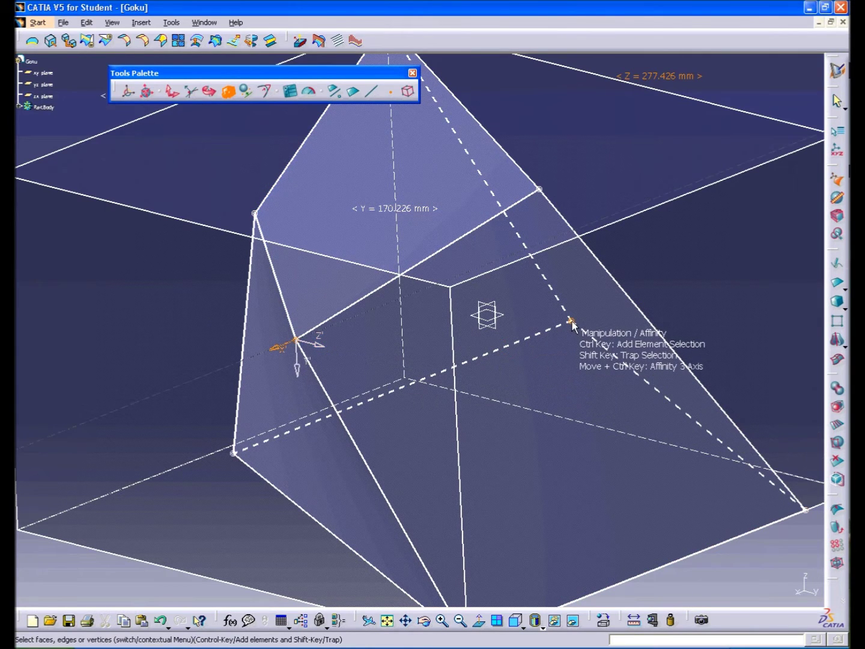
left_click_drag(571, 325, 535, 341)
left_click_drag(415, 343, 523, 348)
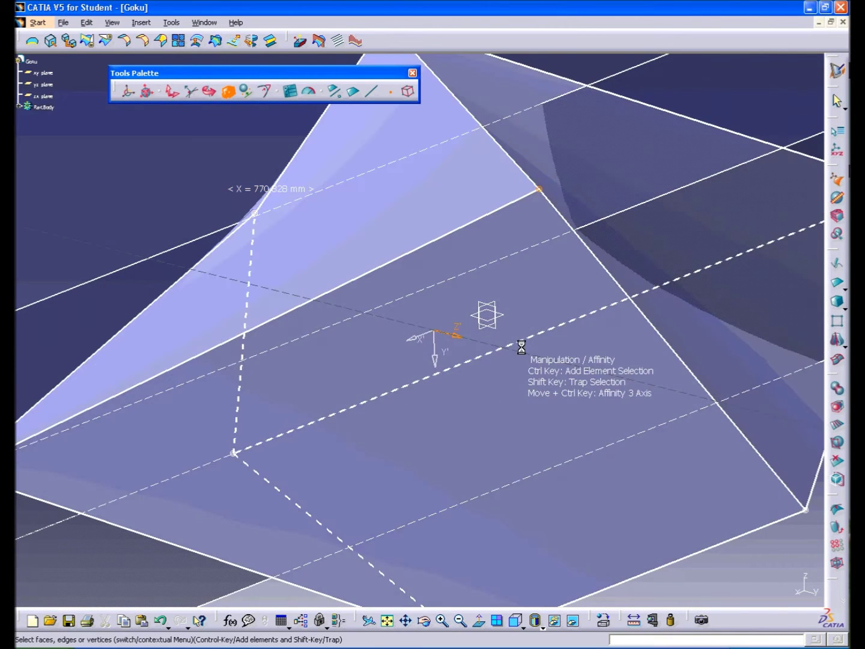
middle_click_drag(522, 347, 481, 396)
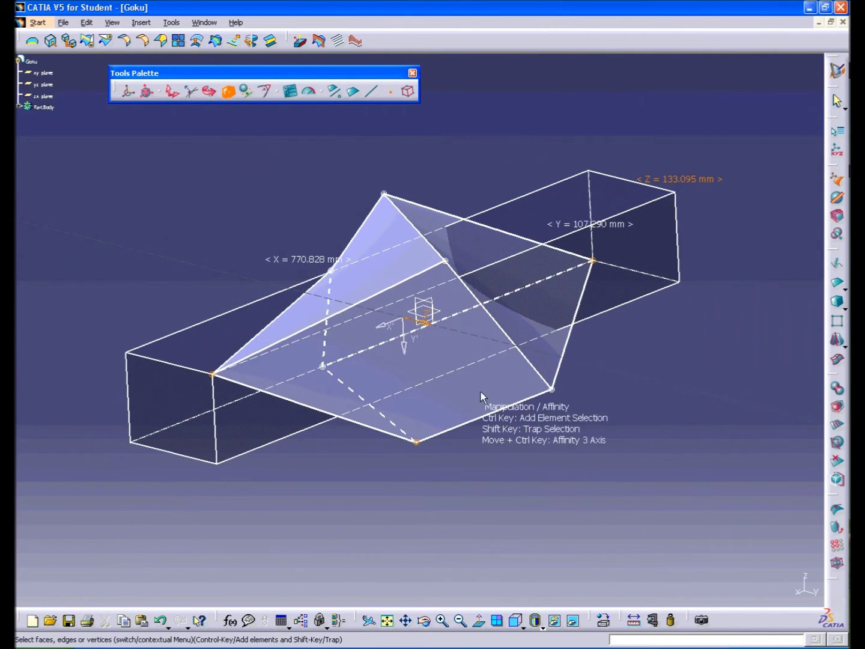
left_click(838, 101)
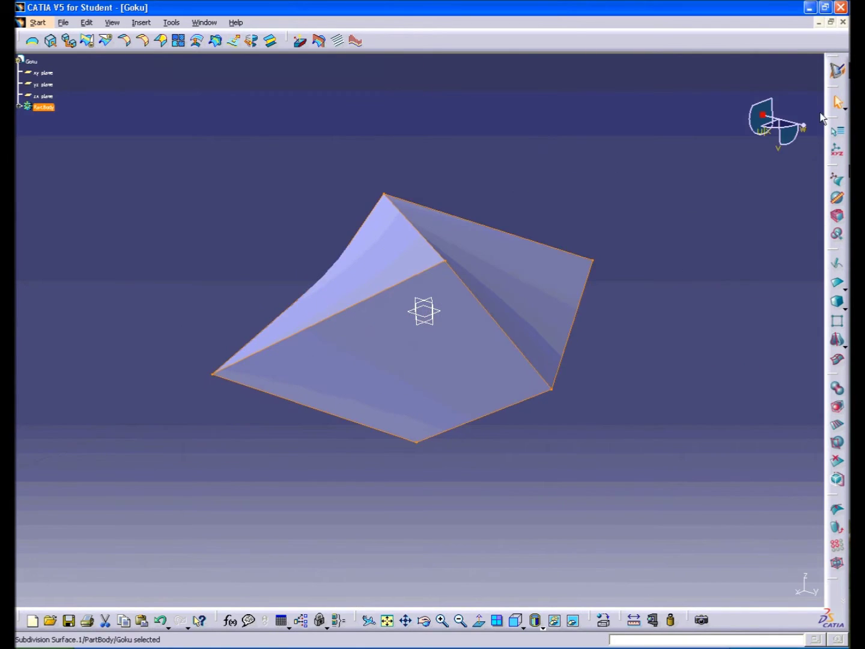
Step: Reopen the surface, select all elements and stretch the cage about 1.45 times along Y
left_click(653, 306)
middle_click_drag(647, 342, 328, 395)
middle_click_drag(391, 377, 429, 405)
double_click(421, 402)
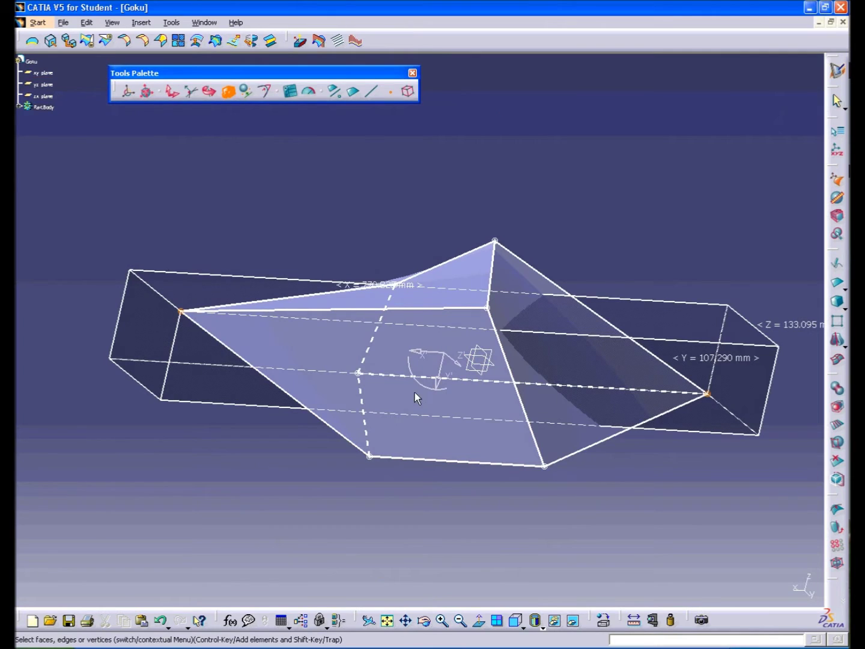
left_click(407, 91)
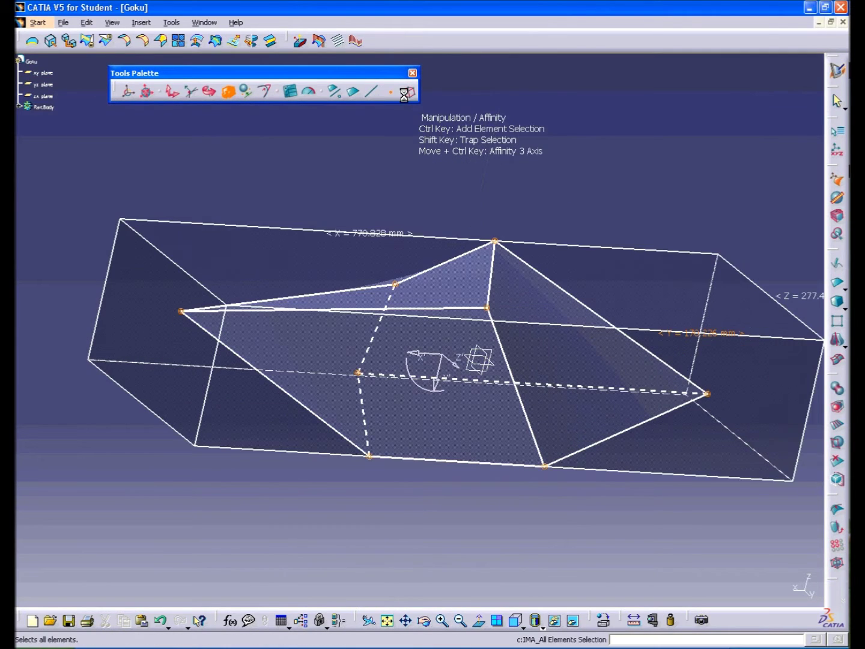
mouse_move(440, 373)
left_mouse_down()
mouse_move(441, 361)
mouse_move(441, 379)
mouse_move(426, 370)
mouse_move(426, 348)
mouse_move(417, 348)
mouse_move(406, 364)
mouse_move(446, 374)
mouse_move(435, 377)
left_mouse_up()
middle_click_drag(435, 377, 393, 270)
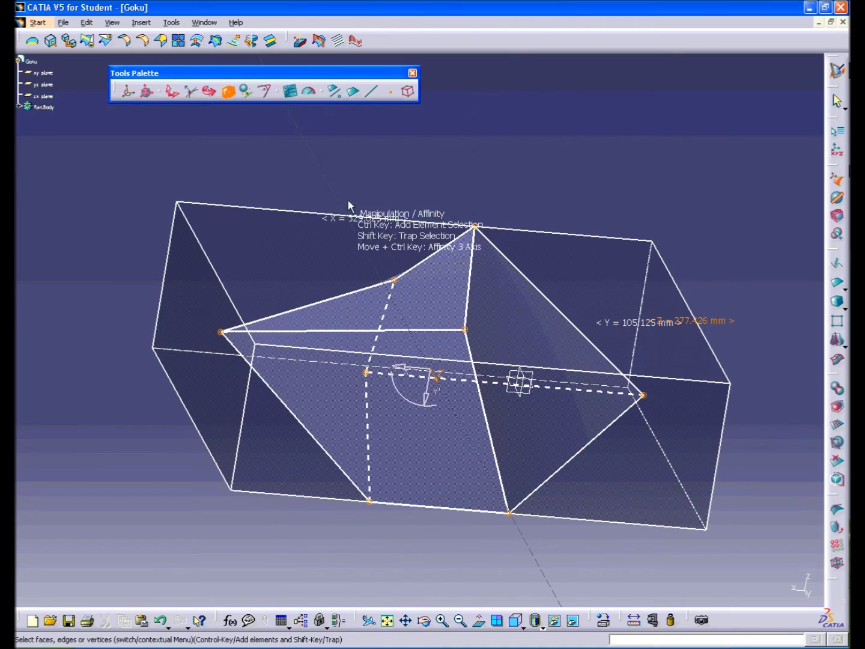
middle_click_drag(345, 274, 494, 316)
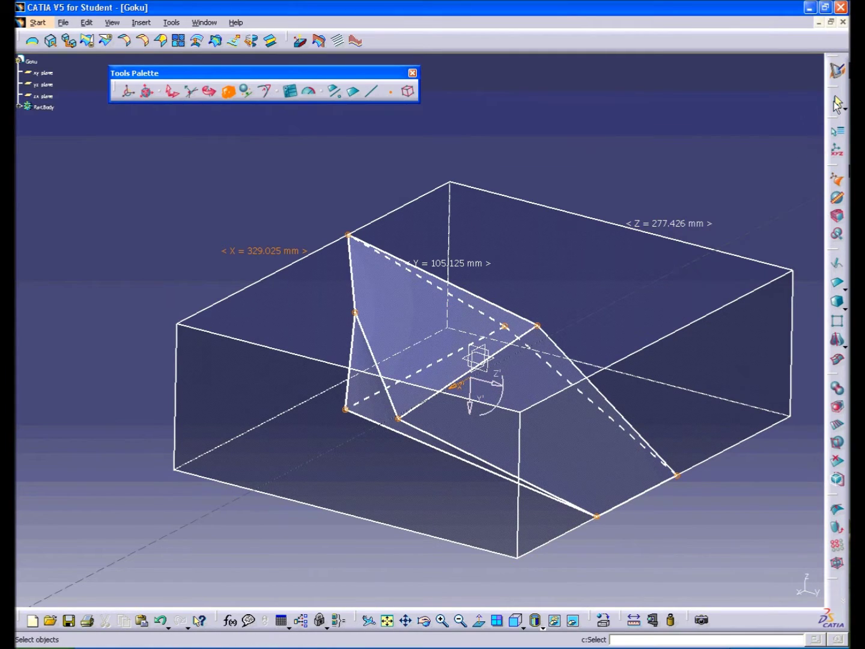
left_click(837, 70)
left_click(389, 621)
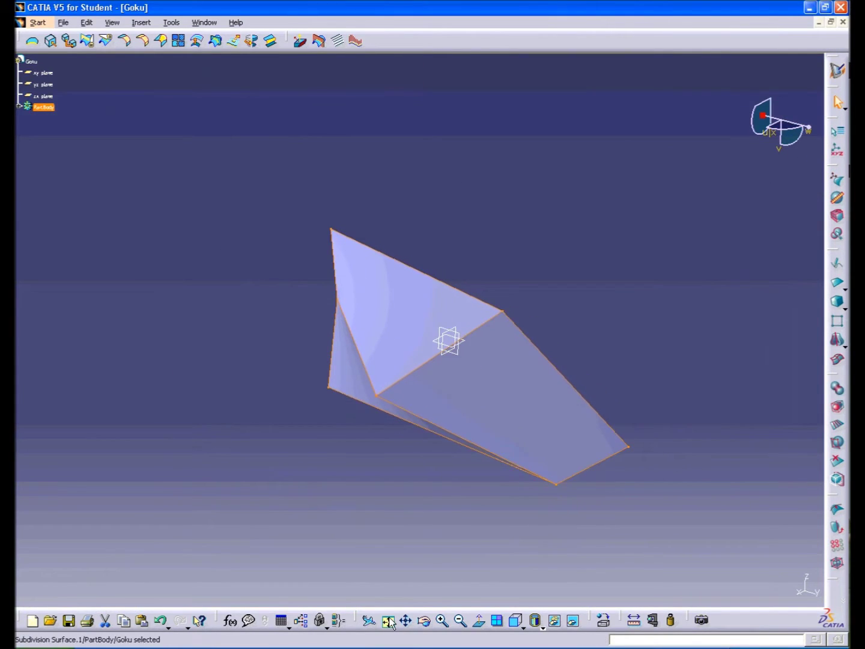
left_click(518, 622)
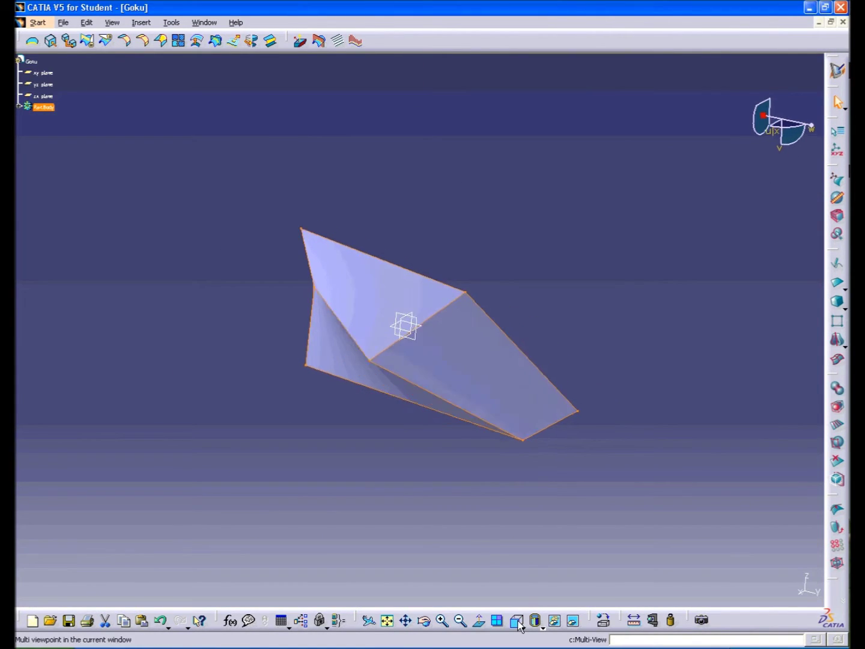
middle_click_drag(377, 413, 288, 394)
middle_click_drag(619, 402, 567, 355)
middle_click_drag(511, 321, 614, 384)
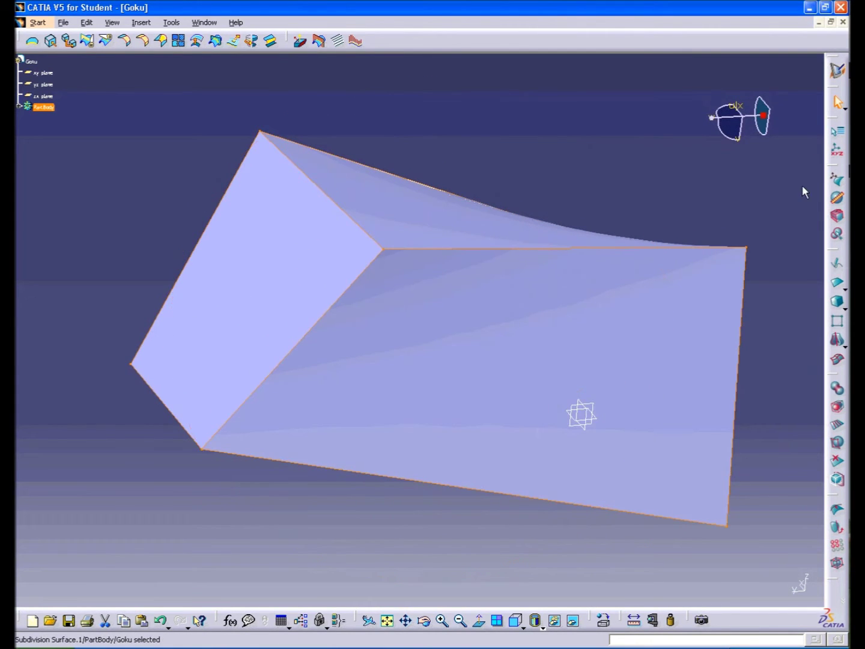
double_click(676, 303)
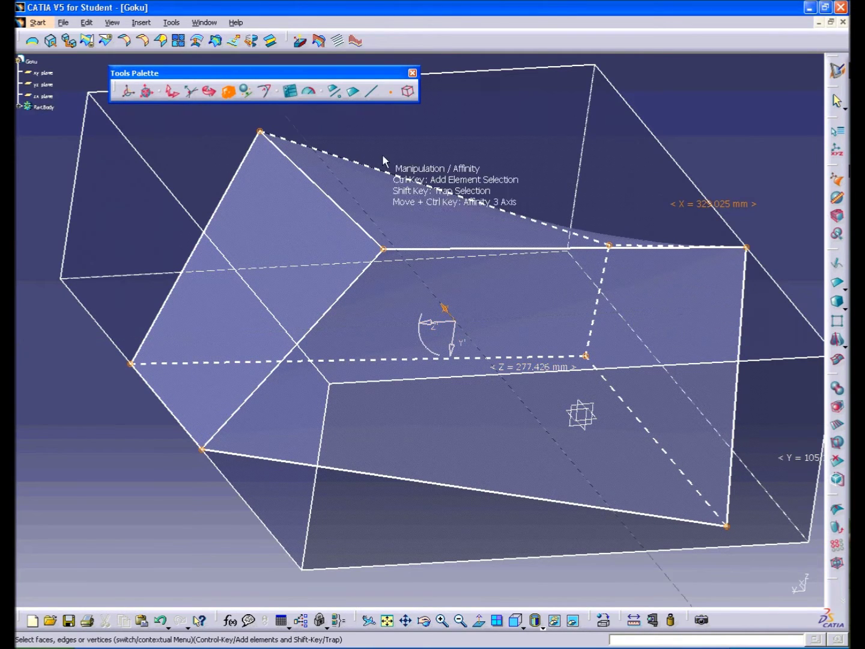
Step: In Weight Definition with edge weighting, lower the chosen cage edges to 40%, excluding bottom and side edges
left_click(265, 90)
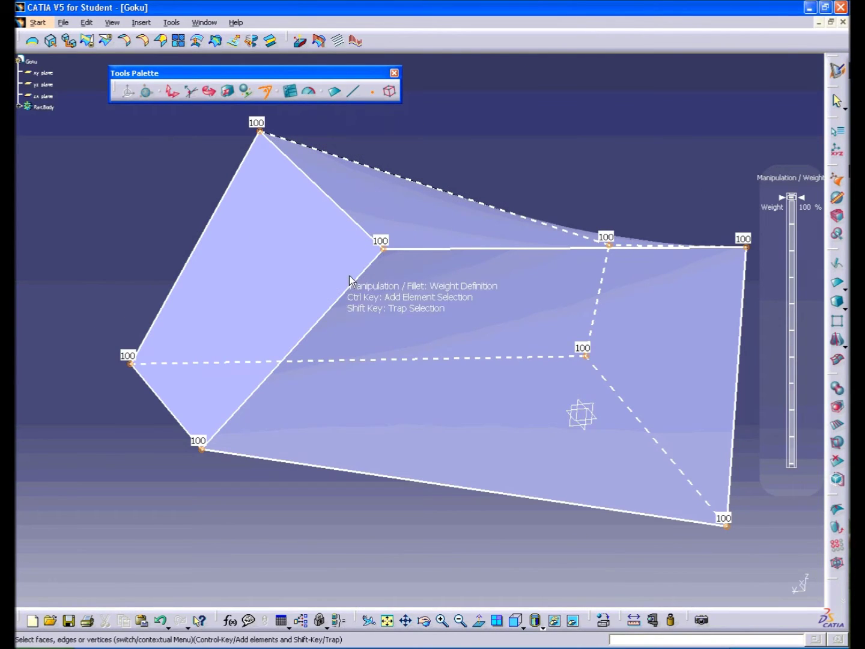
middle_click_drag(293, 232, 340, 148)
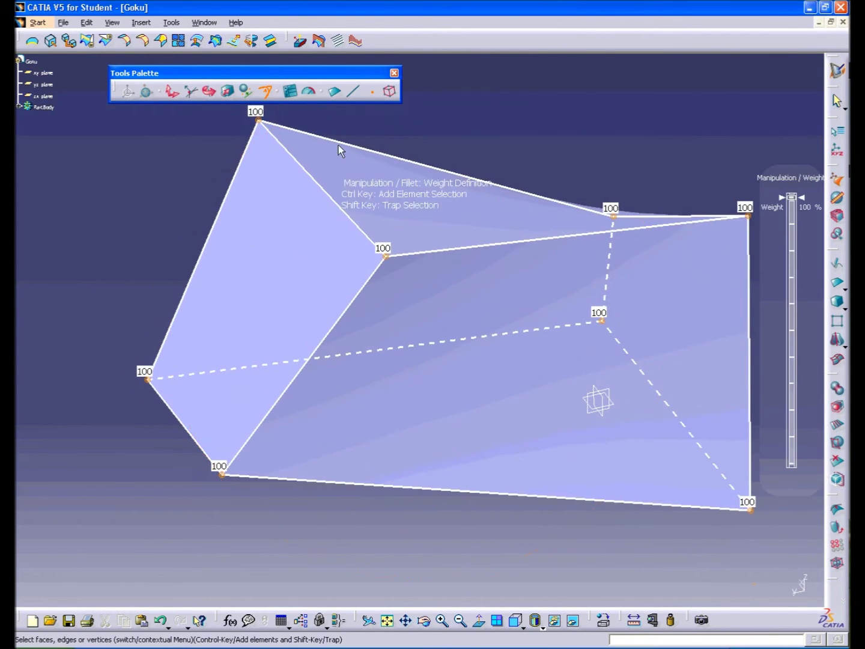
left_click(338, 92)
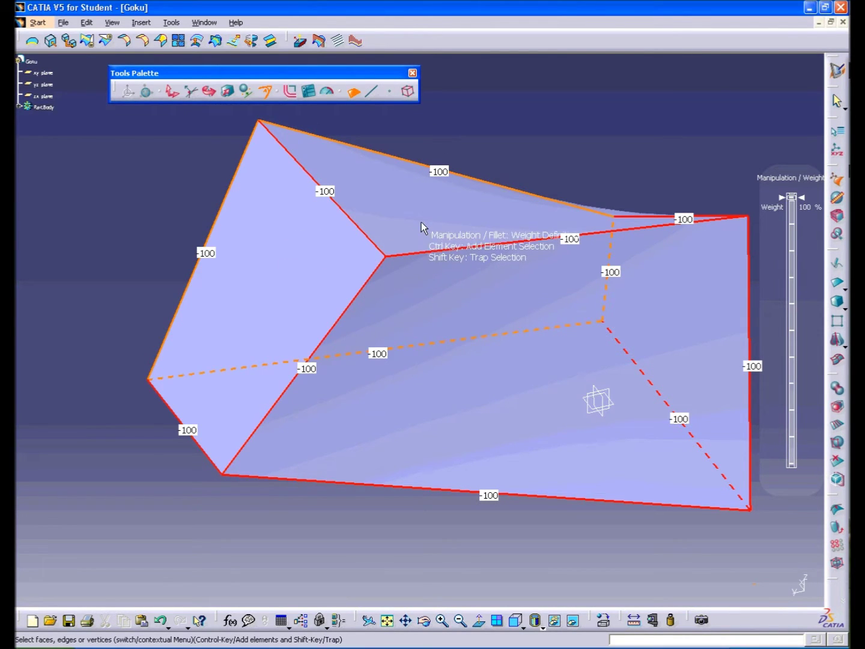
middle_click_drag(392, 343, 436, 225)
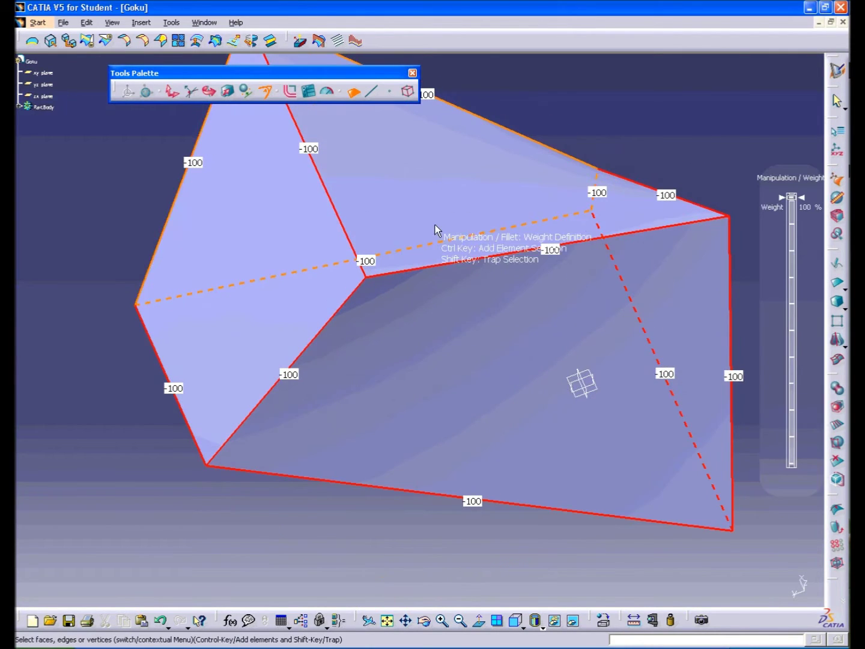
left_click(489, 218)
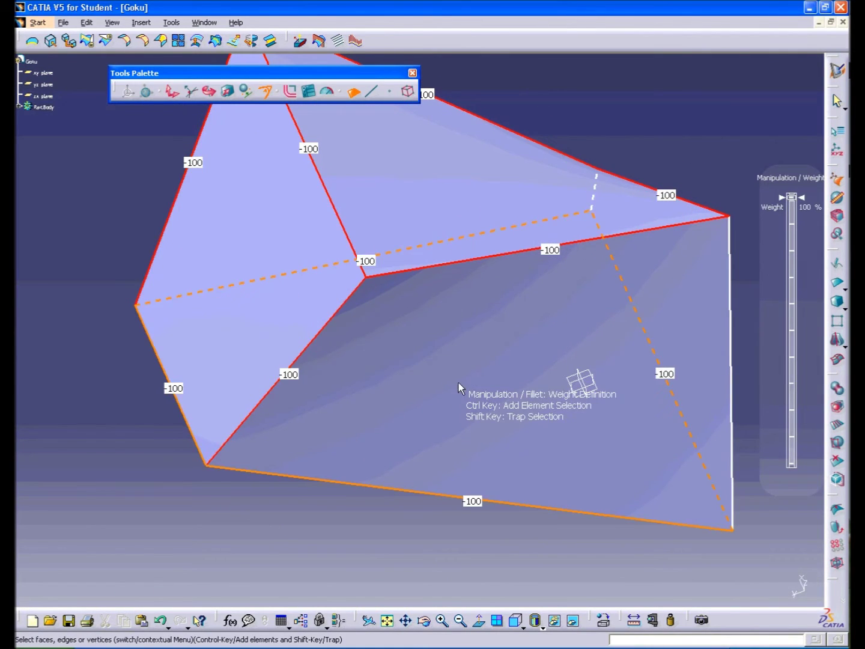
middle_click_drag(531, 353, 461, 341)
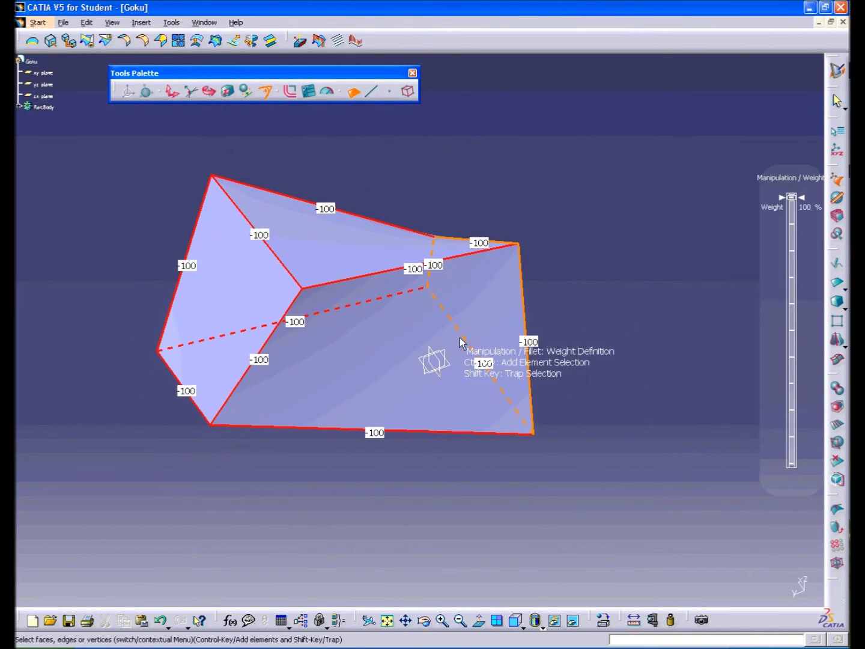
left_click_drag(649, 243, 595, 457)
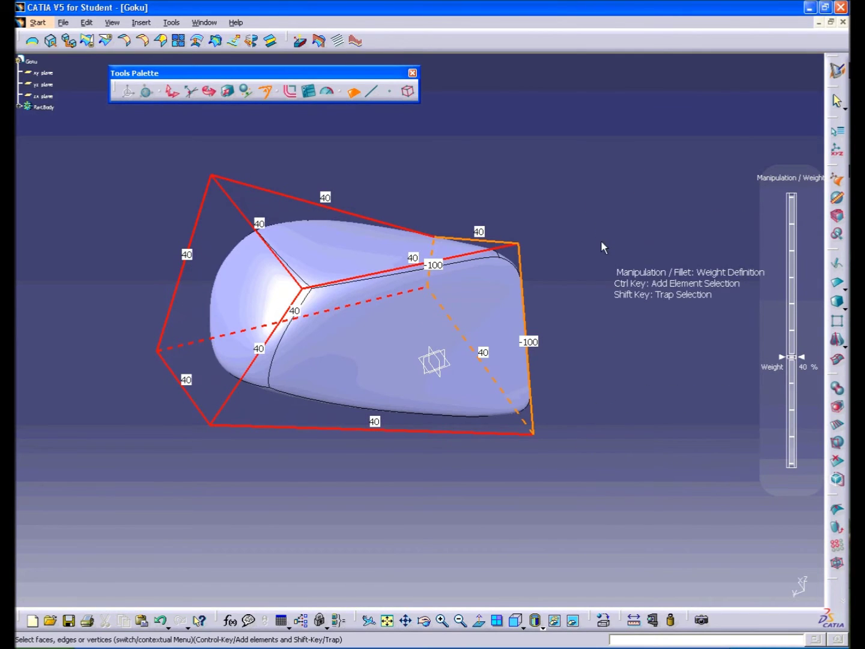
left_click(496, 141)
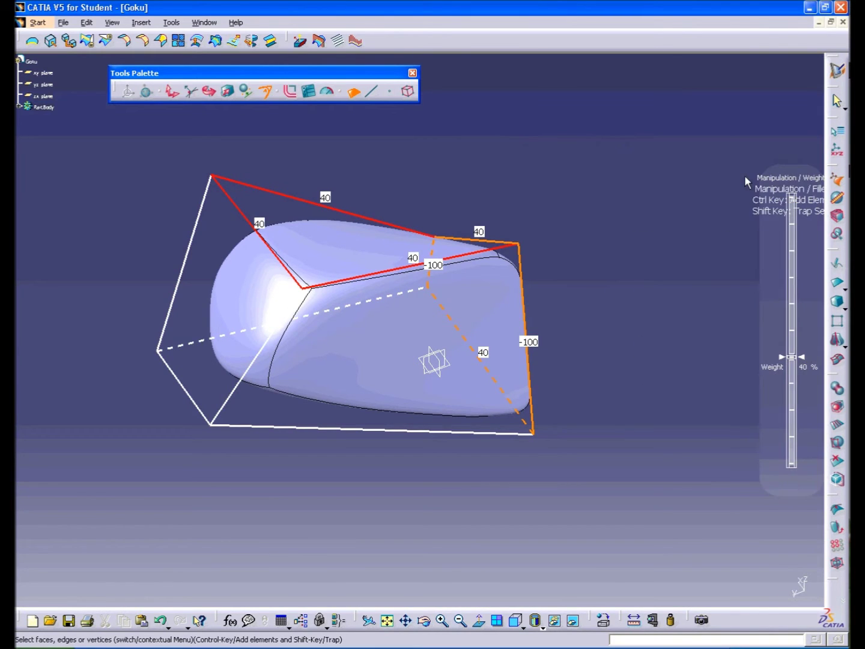
key("Escape")
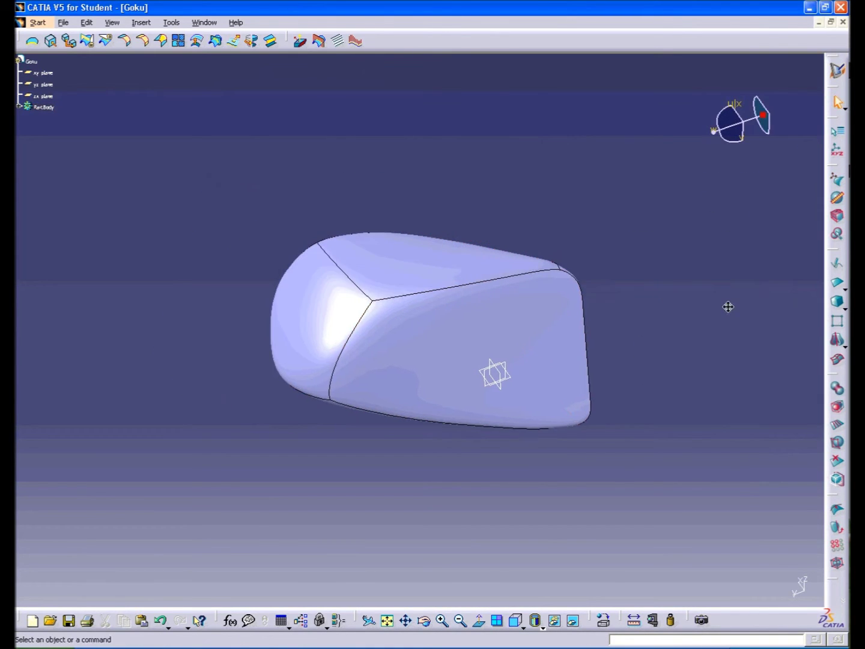
Step: Edit the hair spike's cage and pull its vertices up into a tall spike above the crown
middle_click_drag(653, 348, 417, 276)
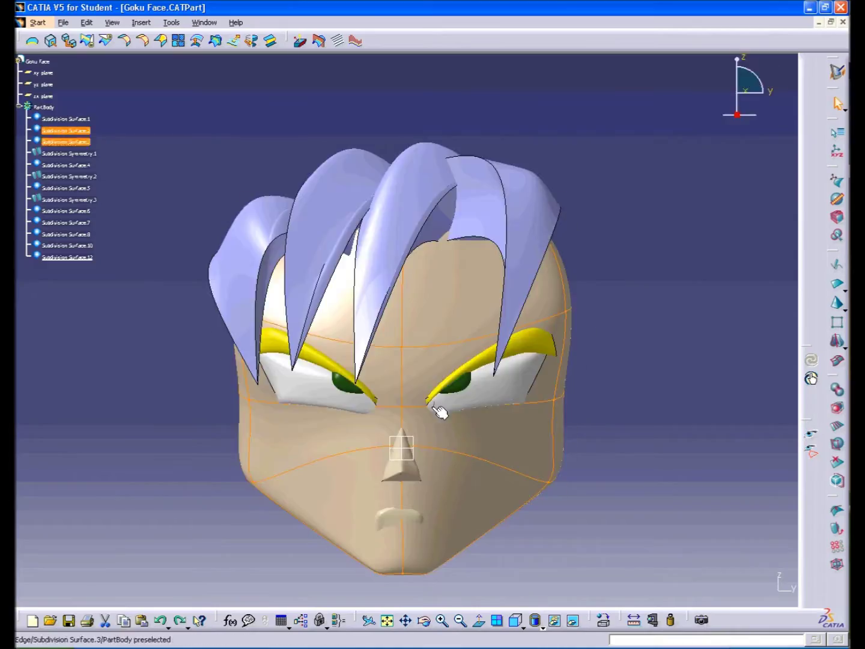
double_click(81, 267)
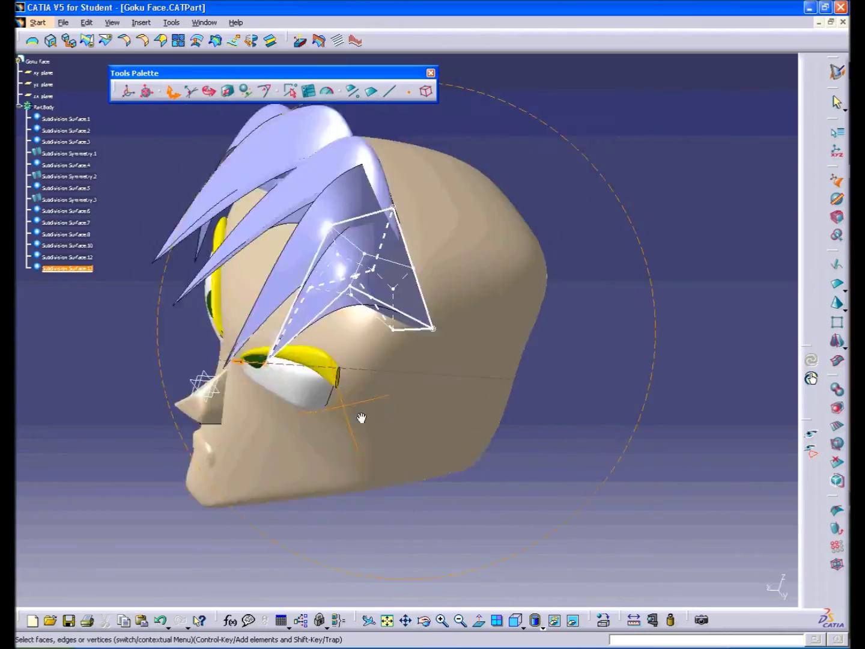
key("Escape")
middle_click_drag(565, 223, 420, 299)
left_click_drag(532, 270, 523, 270)
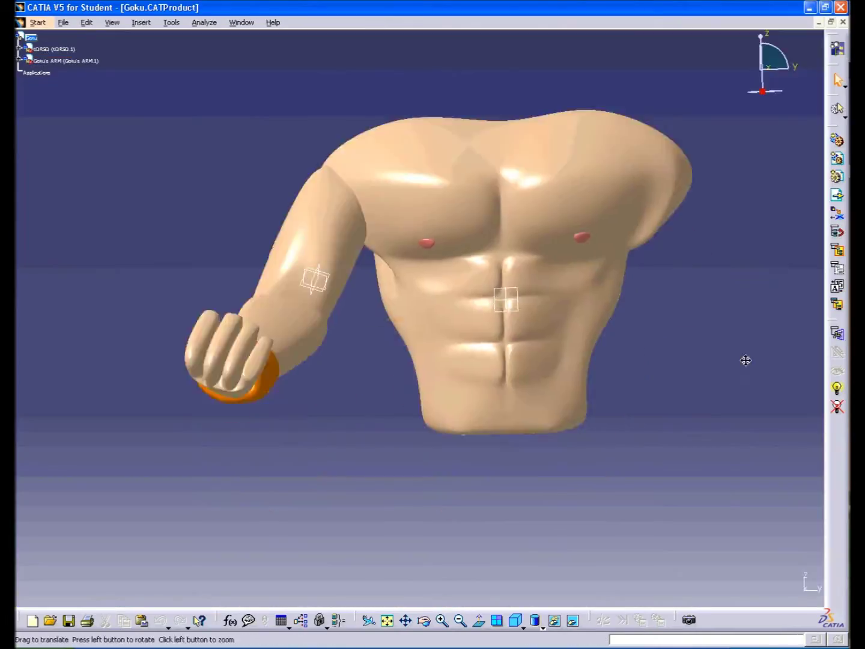
middle_click_drag(317, 371, 550, 457)
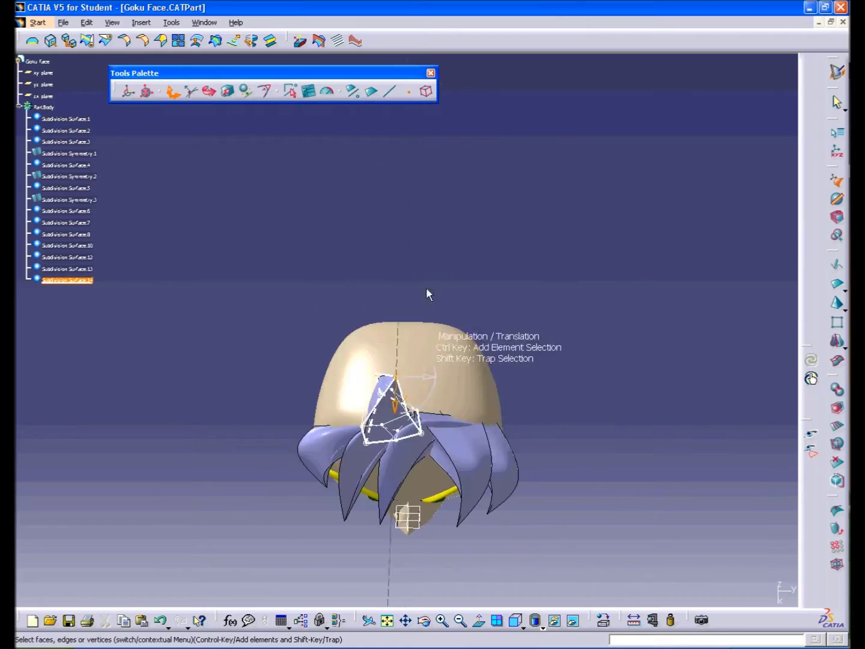
Step: Check the new spikes from front and side, then open the next hair surface for editing
middle_click_drag(426, 294, 460, 468)
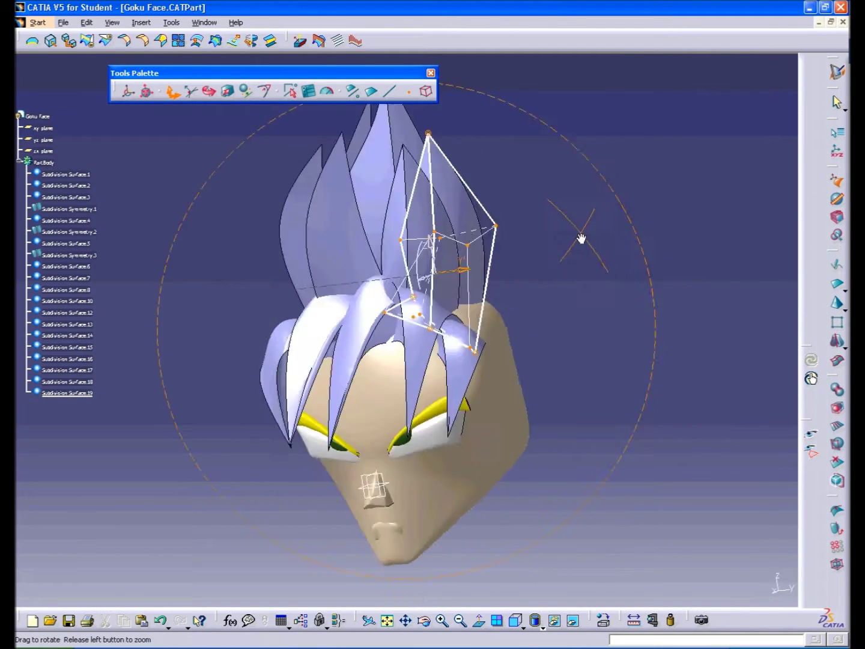
middle_click_drag(581, 239, 576, 154)
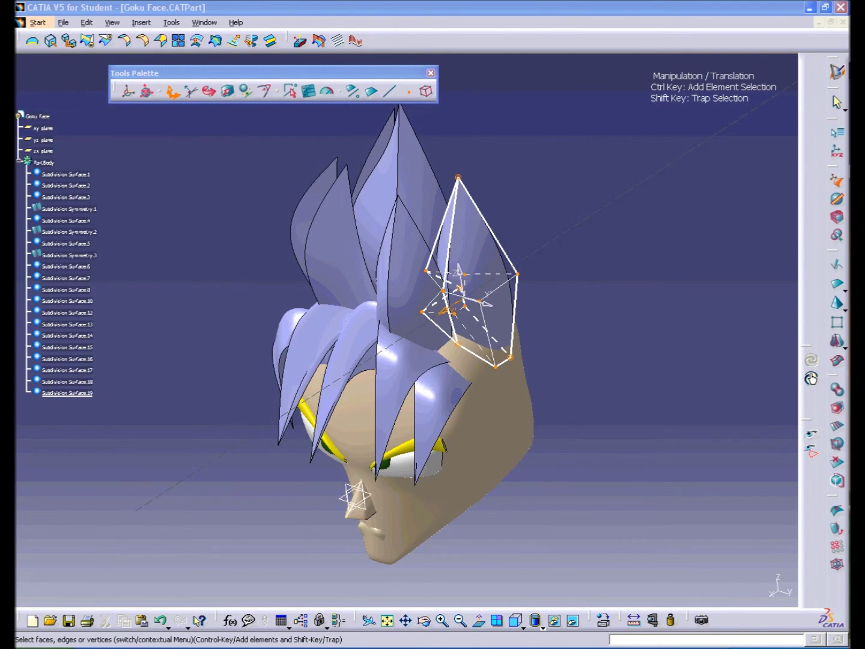
middle_click_drag(641, 69, 439, 440)
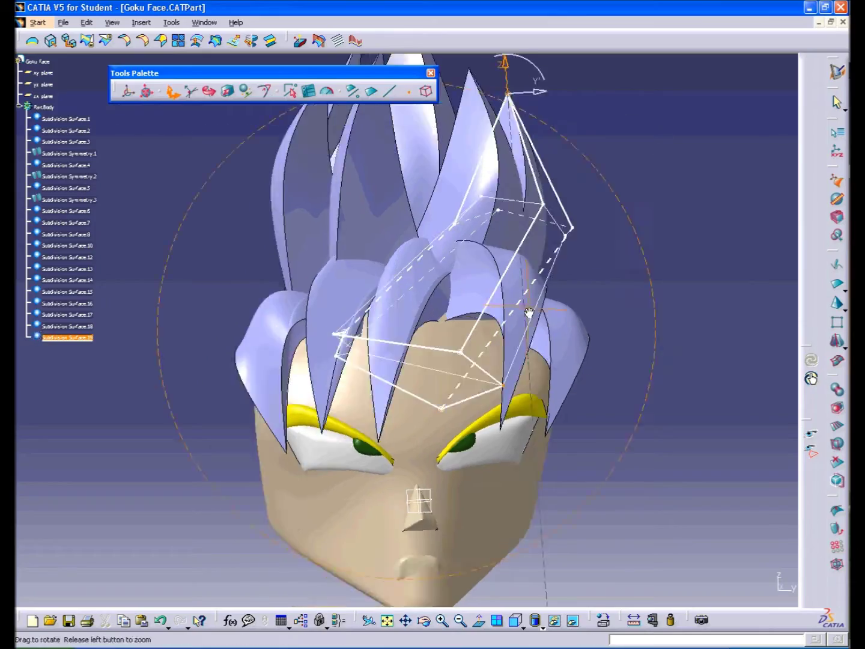
middle_click_drag(337, 180, 421, 360)
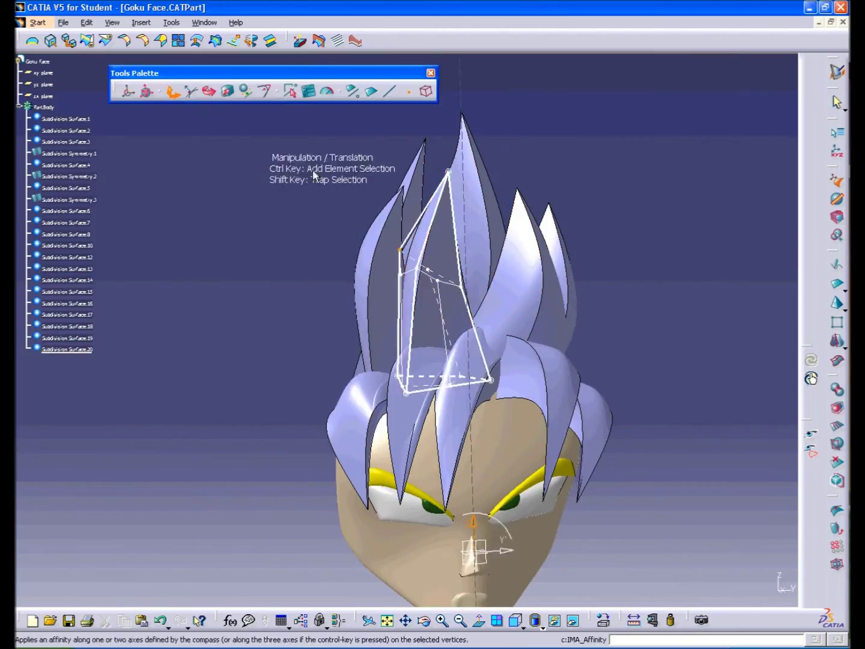
middle_click_drag(510, 337, 405, 347)
left_click(516, 619)
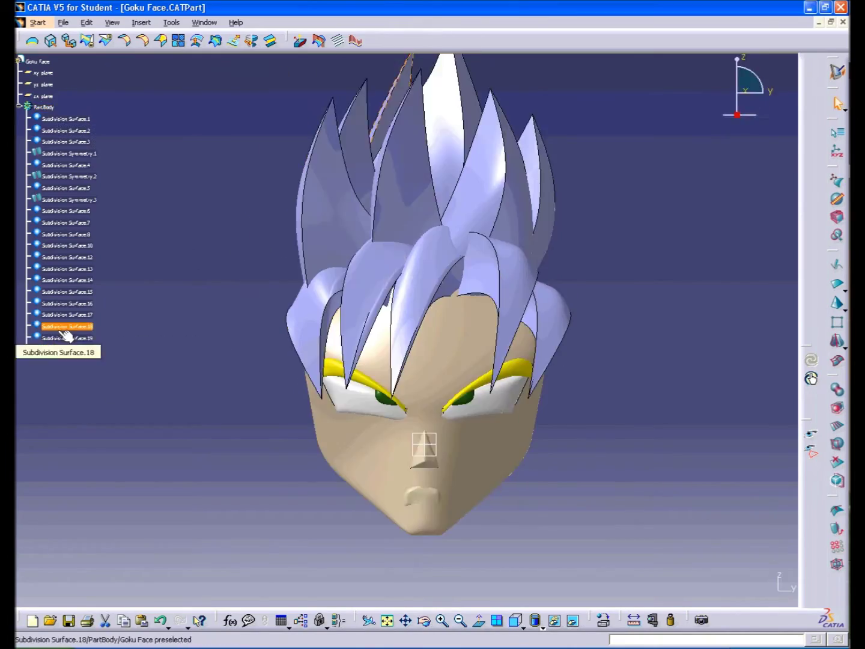
double_click(66, 360)
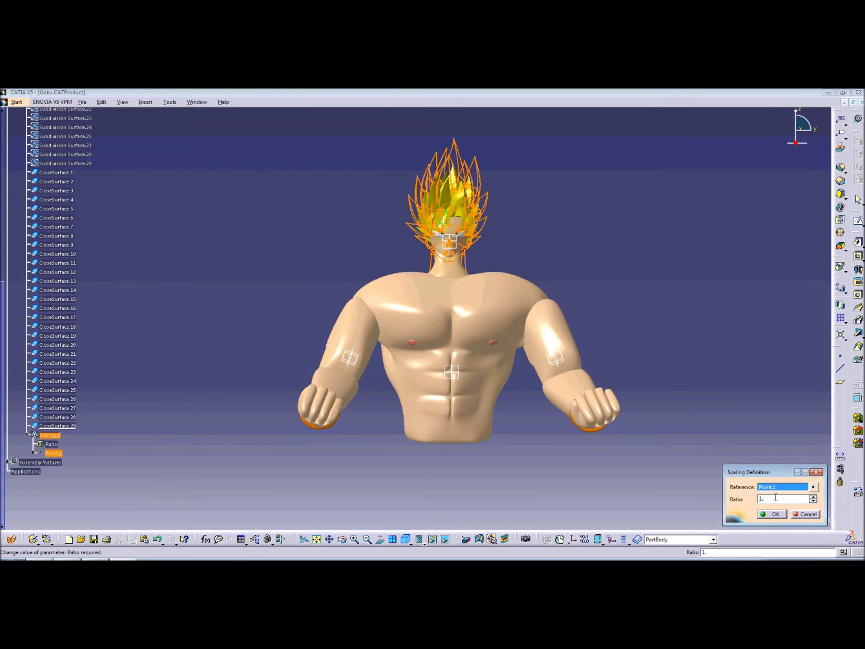
Step: Confirm the first head scaling and make the torso the active part
left_click(772, 514)
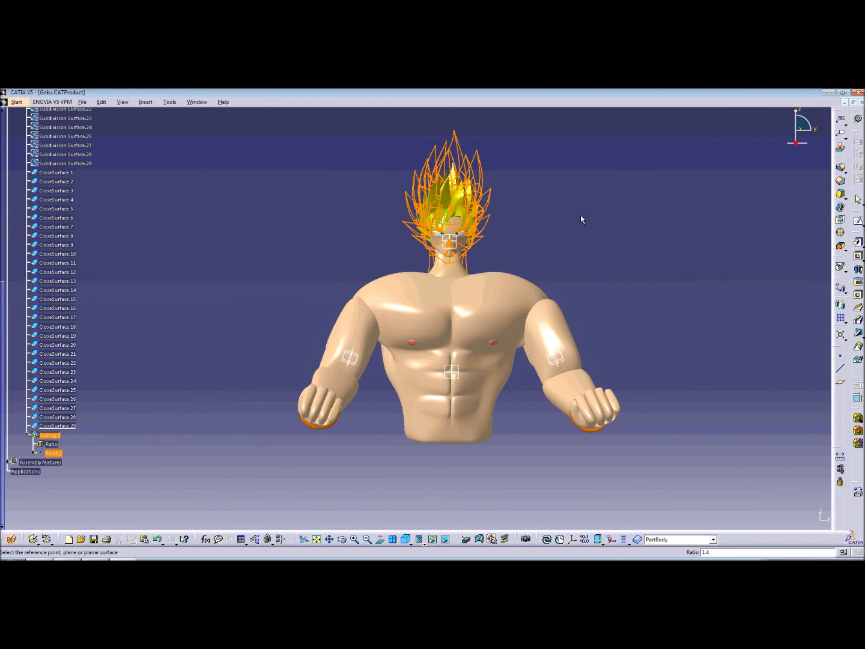
middle_click_drag(666, 300, 562, 266)
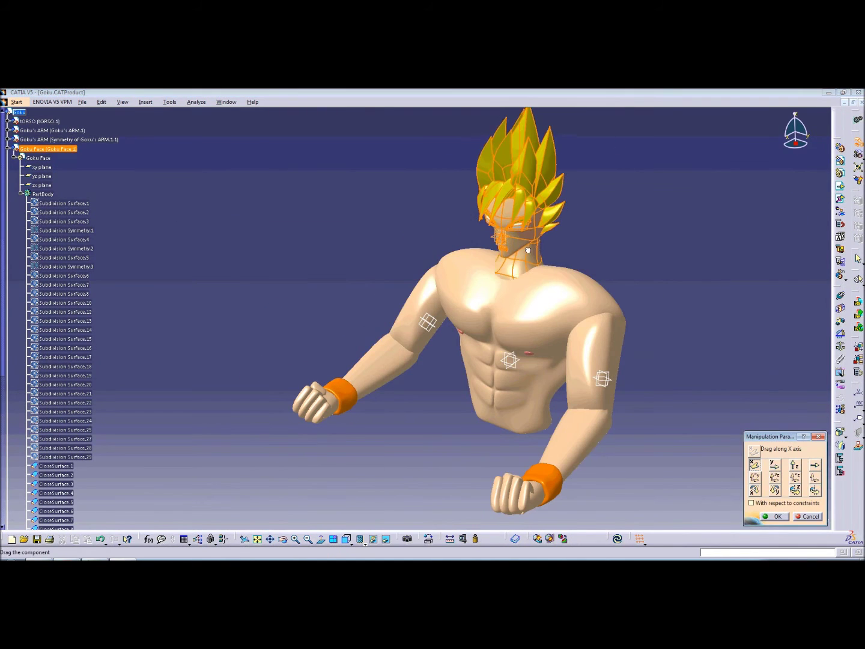
left_click(785, 518)
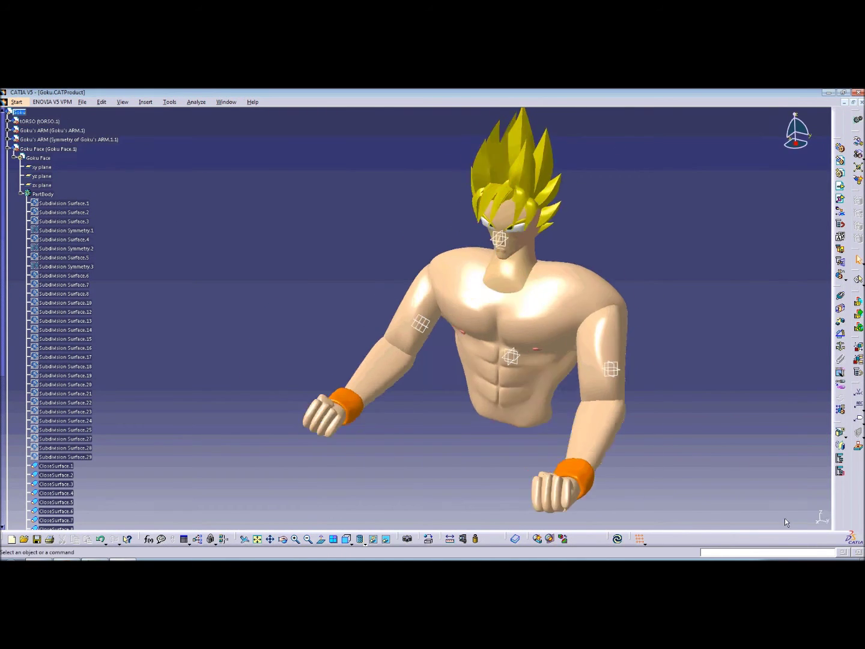
double_click(429, 294)
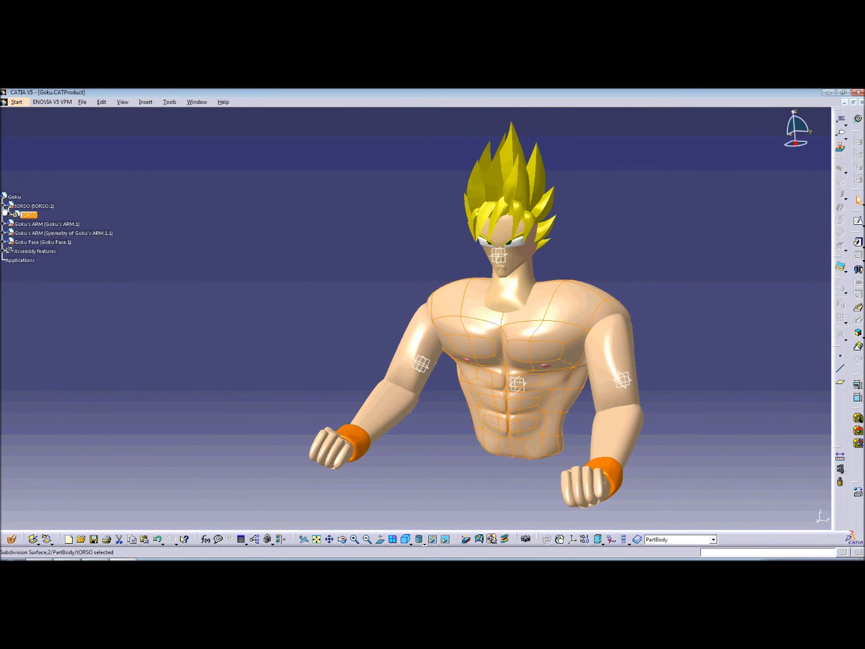
right_click(77, 260)
left_click(125, 286)
left_click(723, 421)
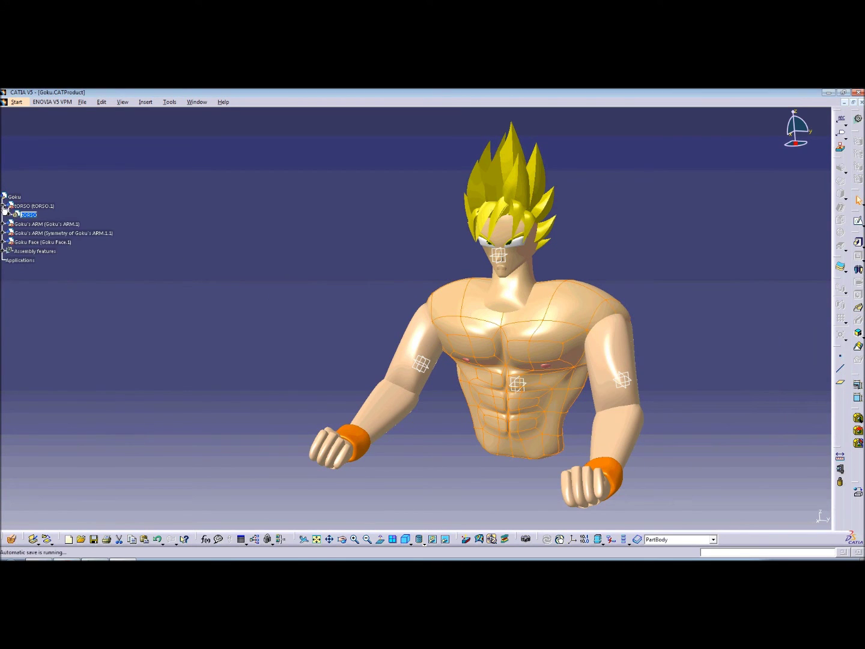
Step: Activate the arm part and change the properties of its selected subdivision surfaces
double_click(47, 225)
left_click(57, 269)
left_click(58, 288, "shift")
key("alt+Return")
left_click(756, 433)
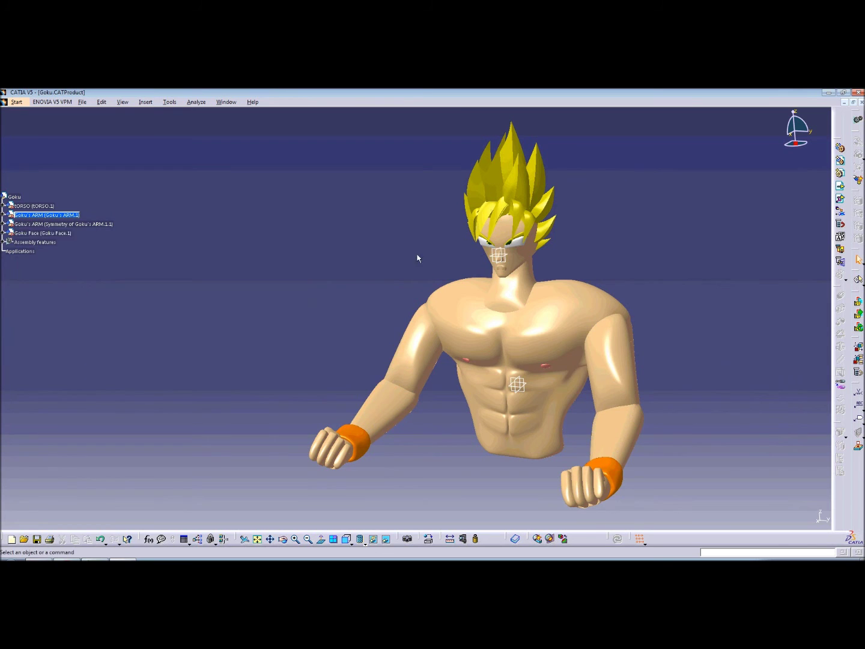
Step: From the front view, scale the head by ratio 1.8 about Point.1
left_click(348, 539)
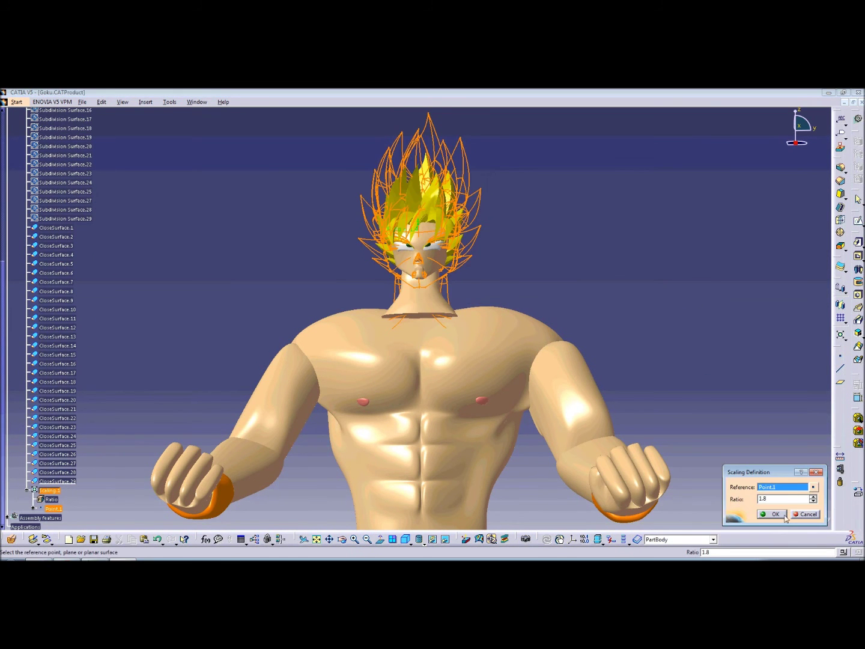
left_click(784, 515)
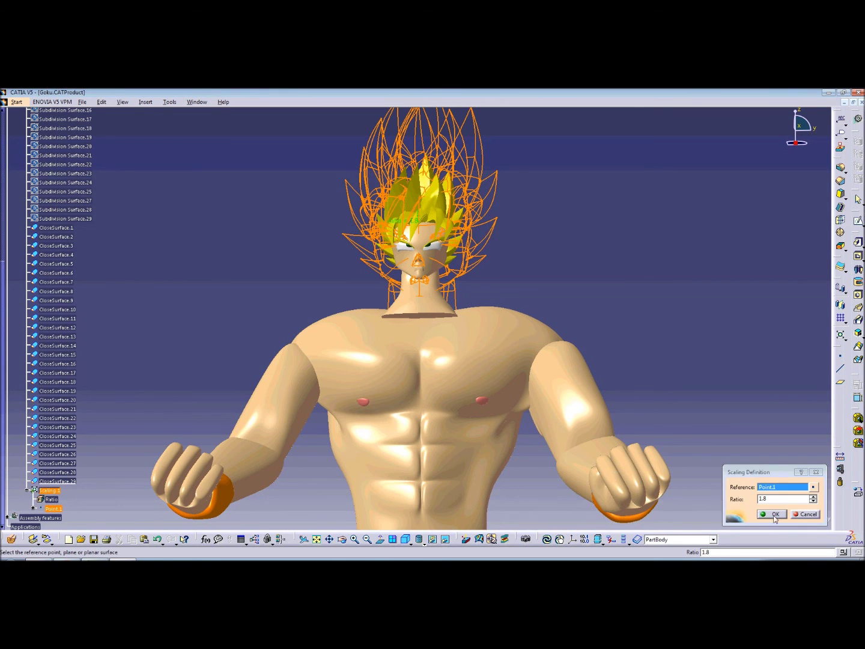
left_click(771, 514)
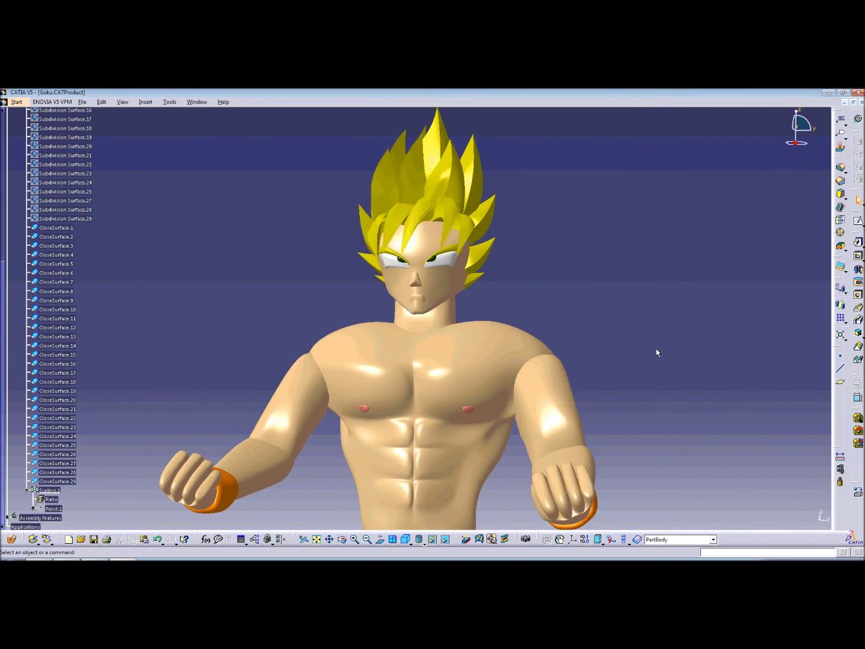